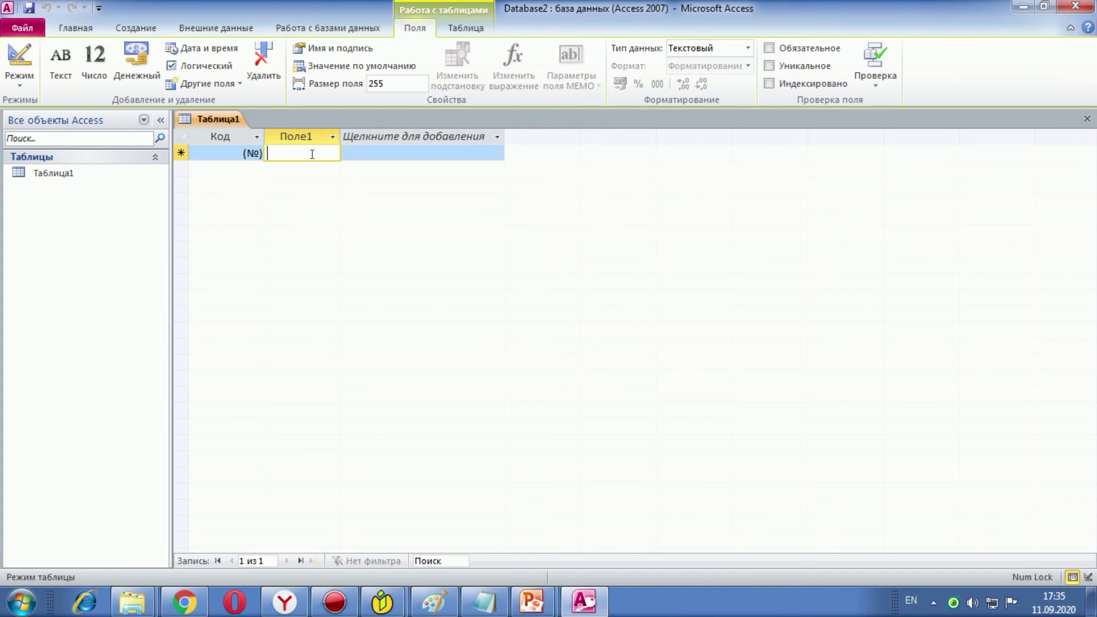
# Step: Enter student, name and surname as the first three rows of Поле1 in Таблица1
pyautogui.write('stu')
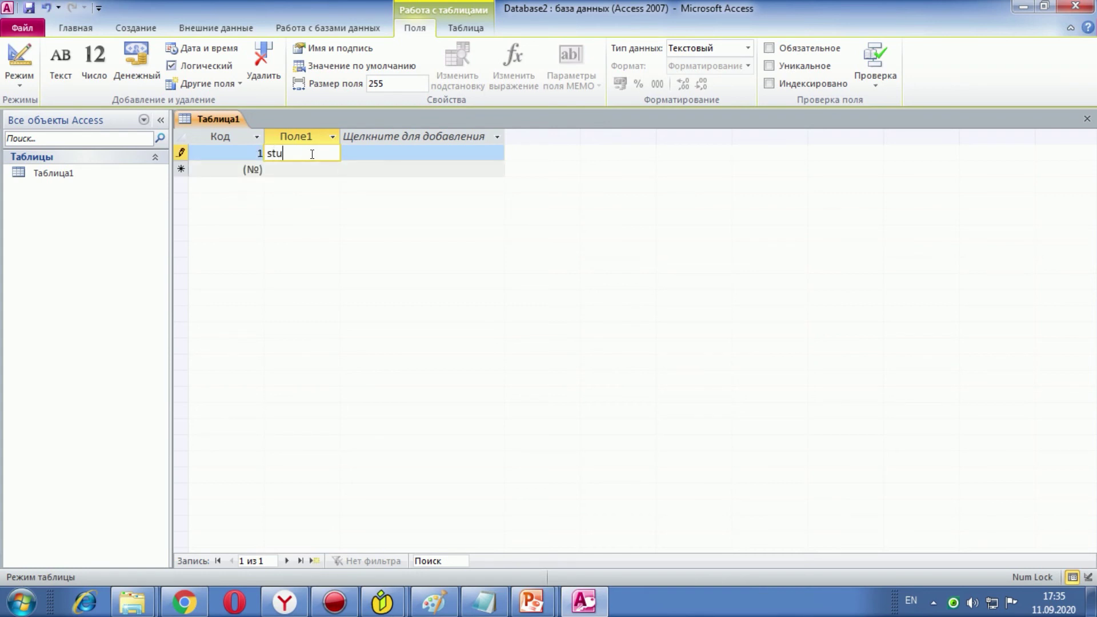
pyautogui.write('dent')
pyautogui.click(313, 166)
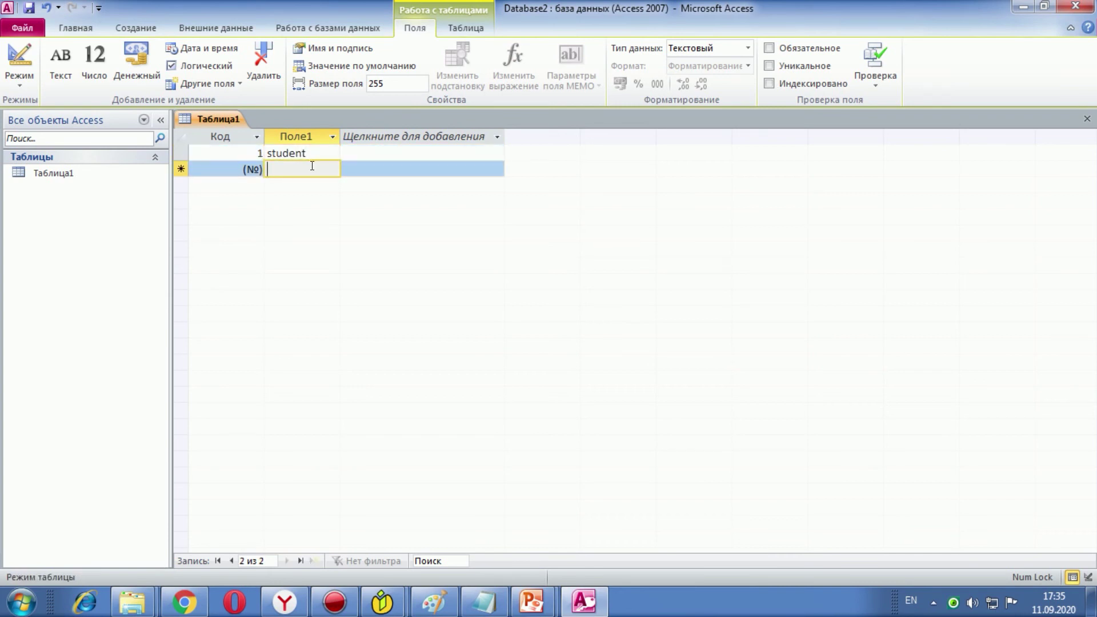
pyautogui.write('name')
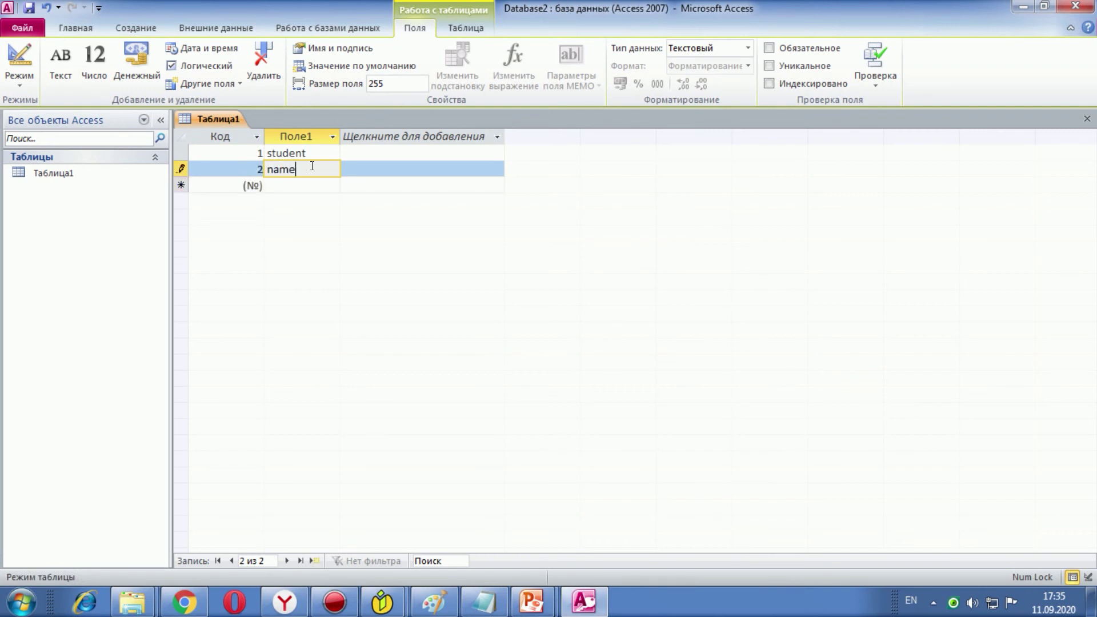
pyautogui.click(284, 181)
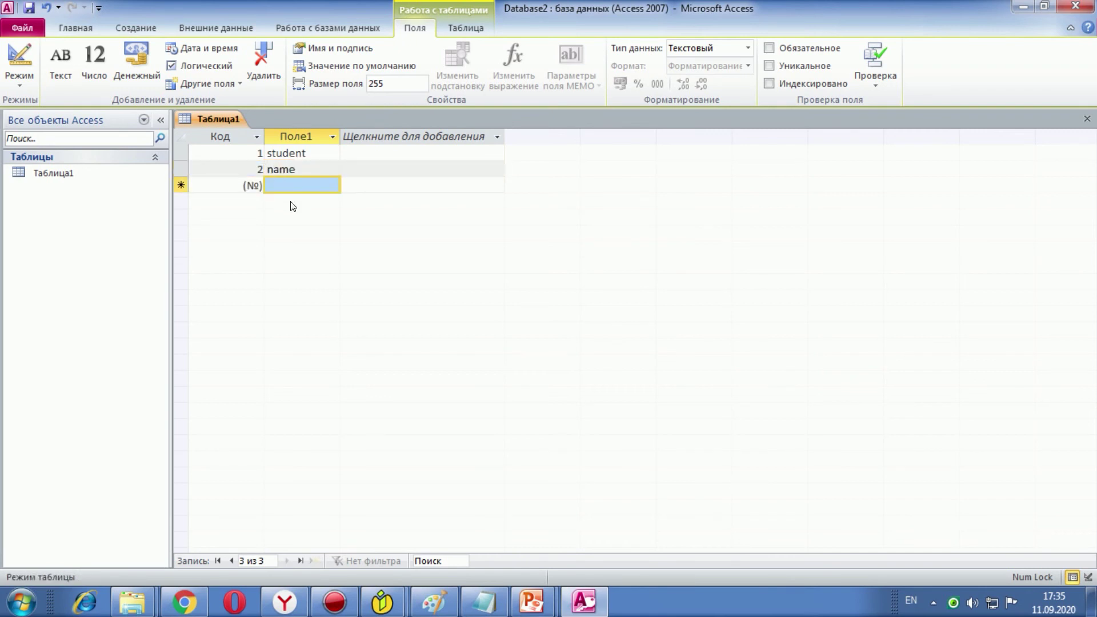
pyautogui.click(298, 181)
pyautogui.write('s')
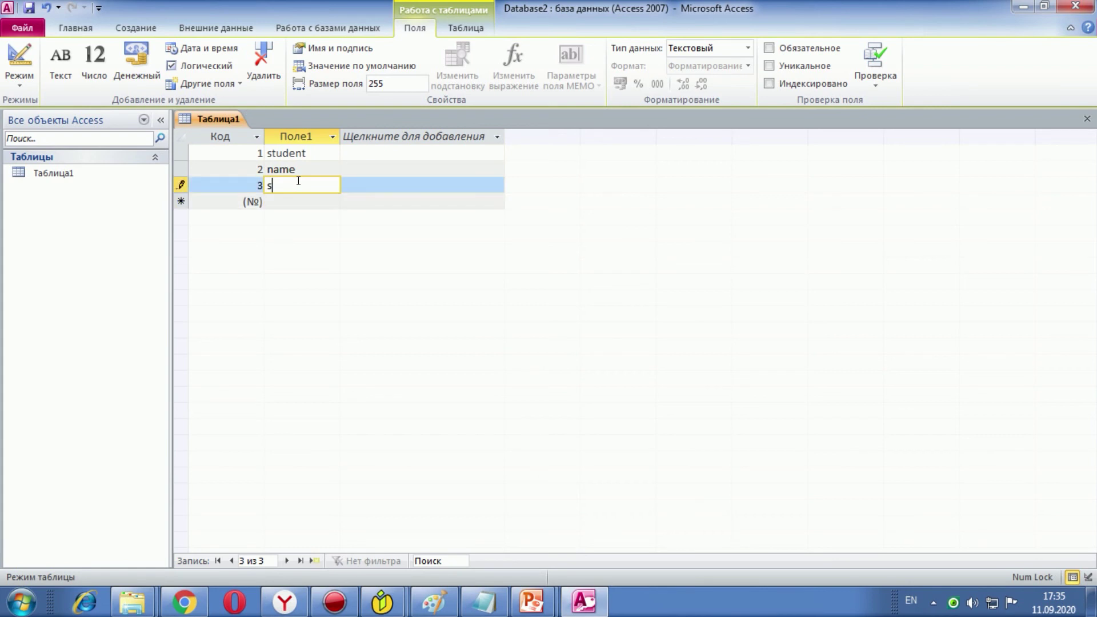
pyautogui.write('urname')
# Step: Add a second column holding the person's surname in row 1 and first name in row 2
pyautogui.click(422, 154)
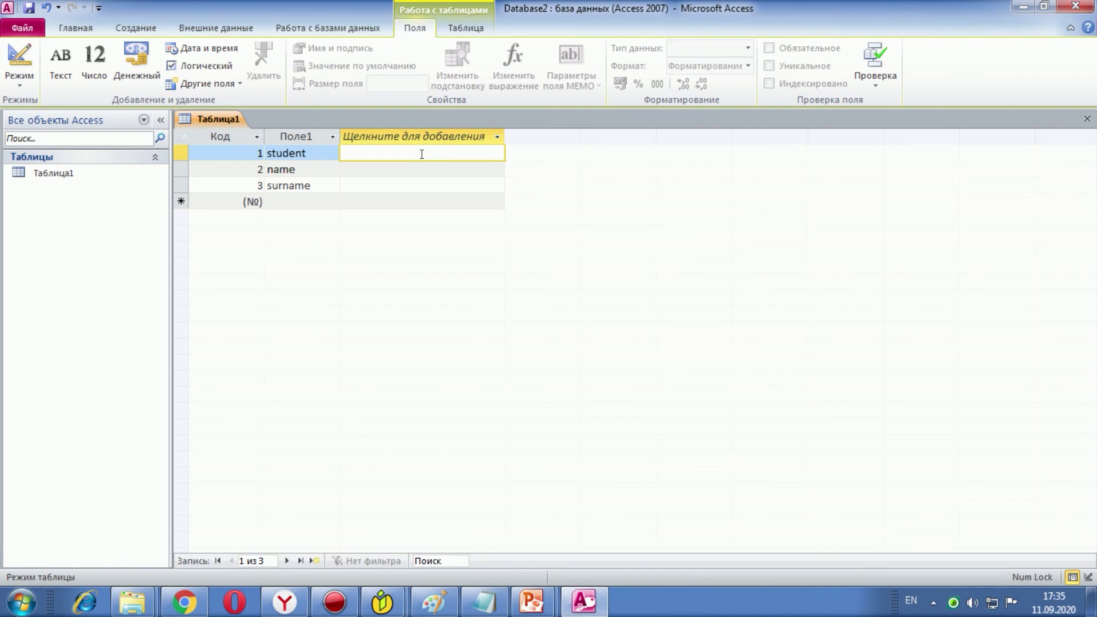
pyautogui.click(356, 170)
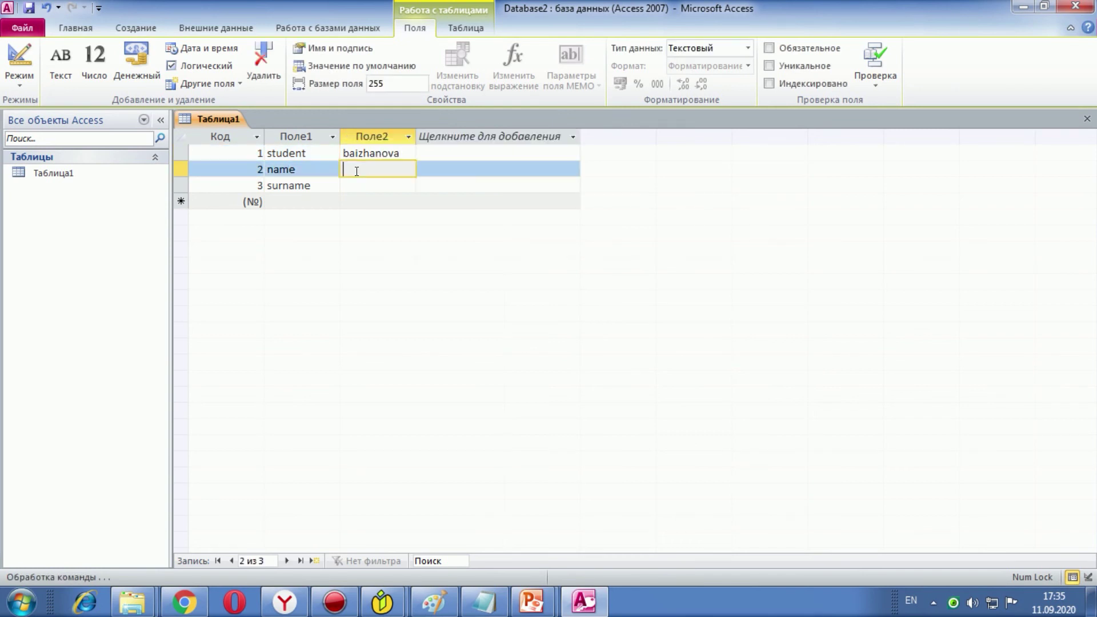
pyautogui.click(343, 185)
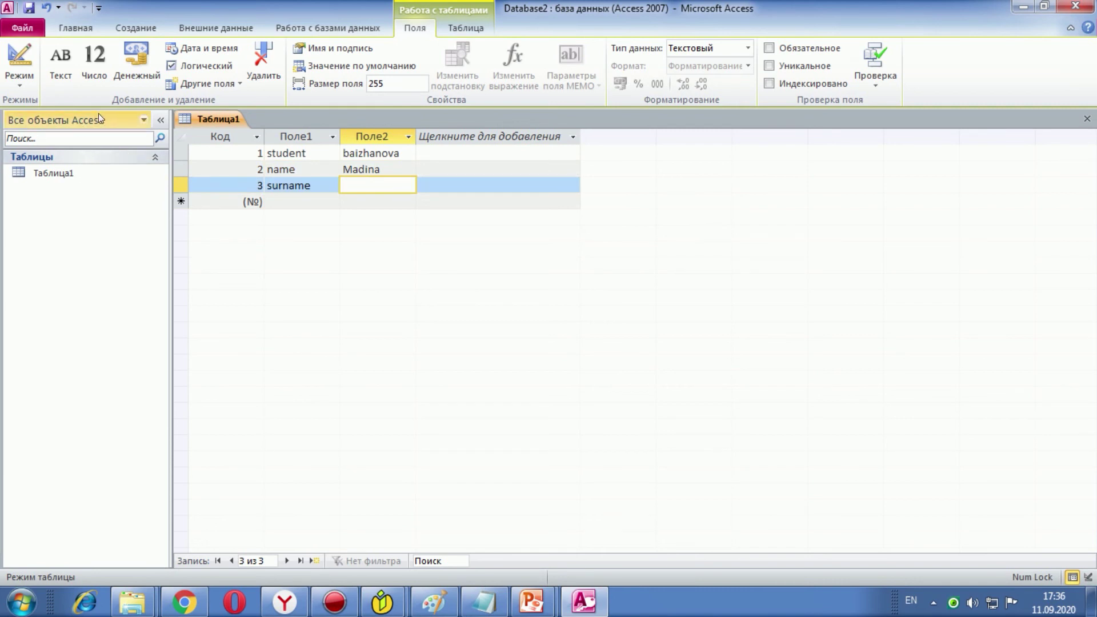
# Step: Save the table under the name Таблица1 and switch it to design view
pyautogui.rightClick(88, 176)
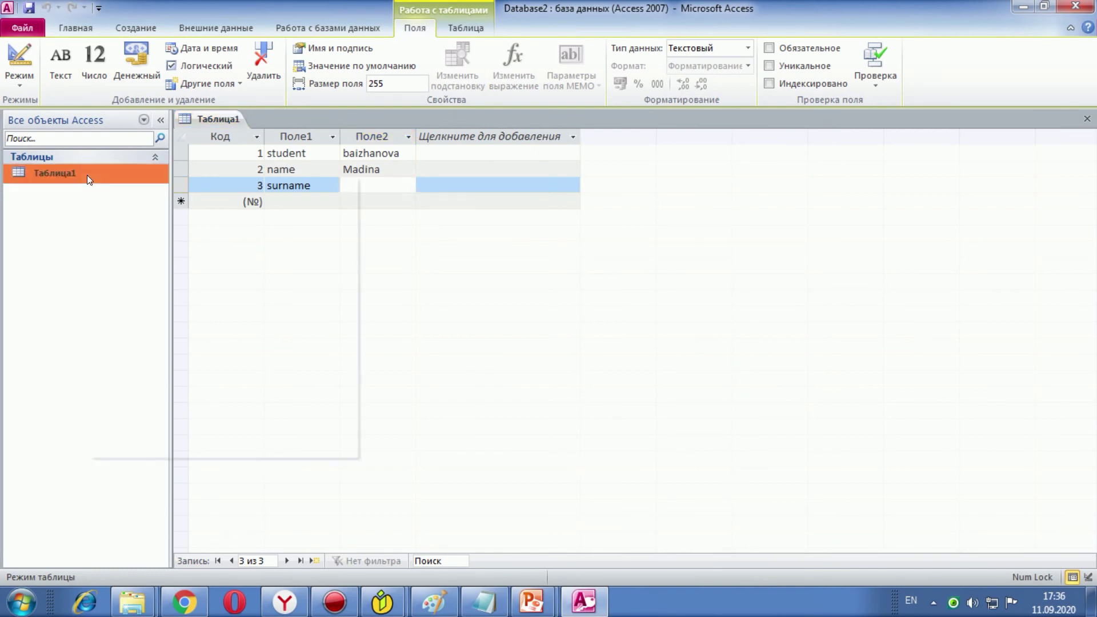
pyautogui.click(118, 201)
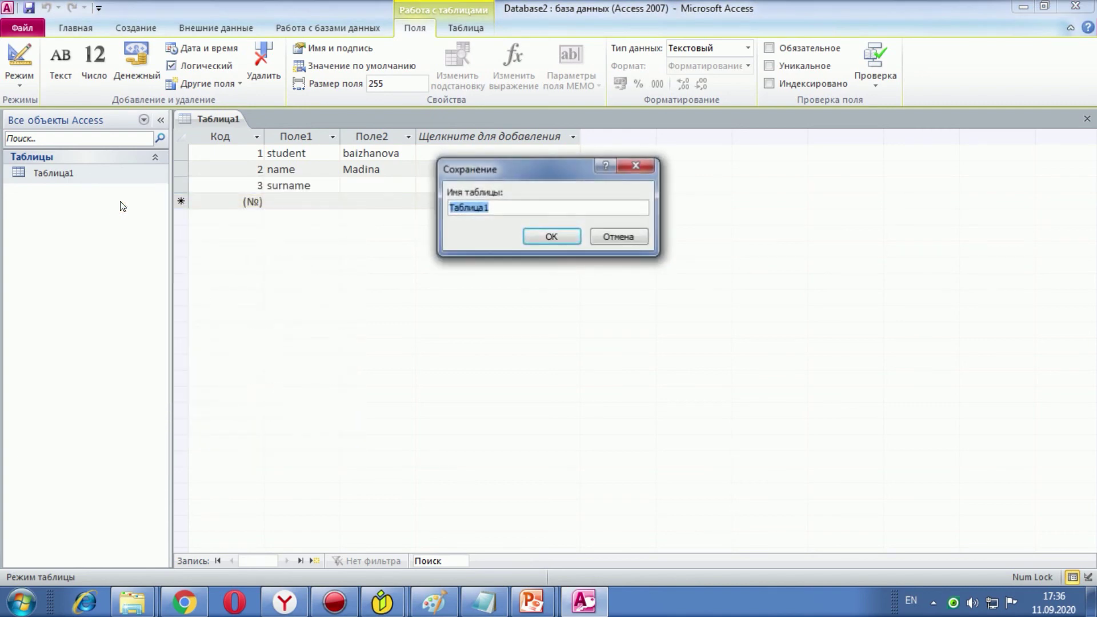
pyautogui.click(538, 239)
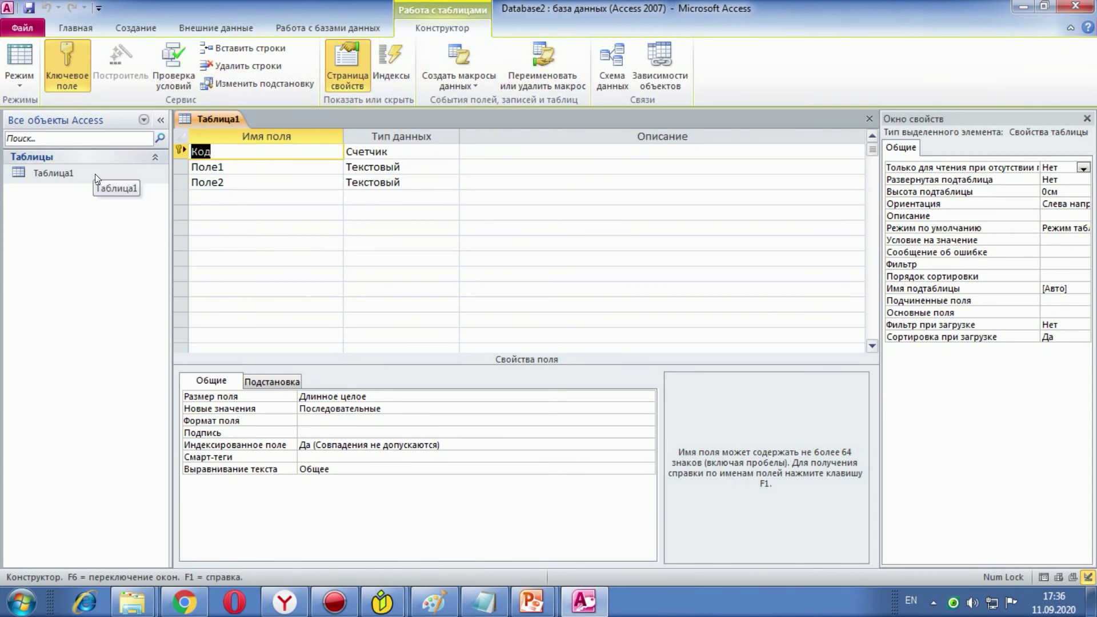
# Step: Reopen Таблица1 in design view, showing Код as Счетчик and Поле1, Поле2 as text
pyautogui.click(101, 29)
pyautogui.click(140, 31)
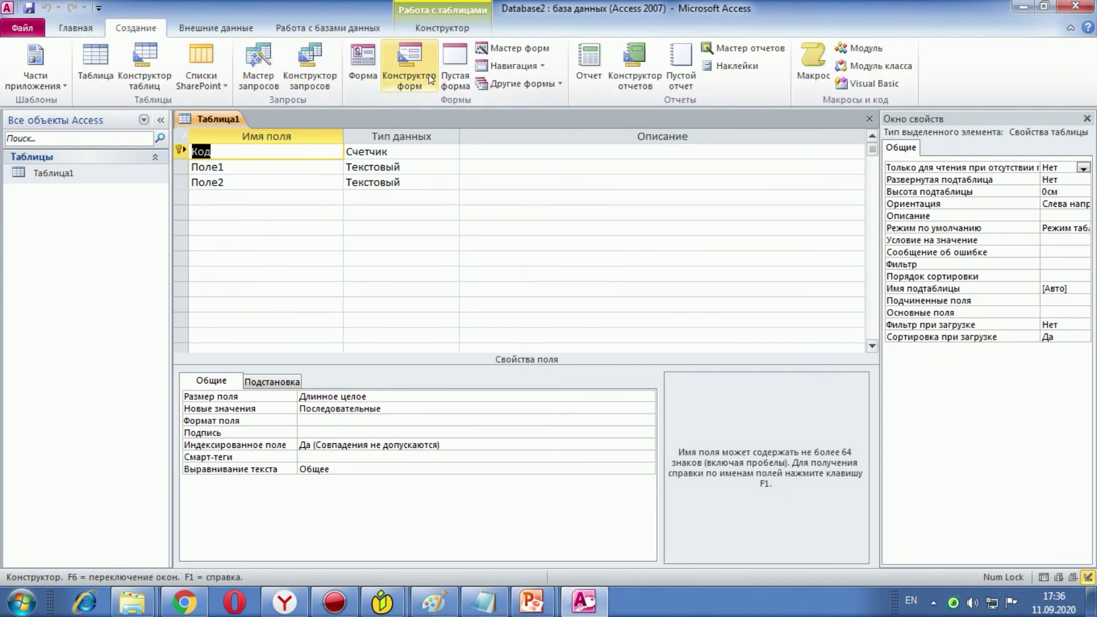
pyautogui.click(127, 176)
pyautogui.rightClick(126, 174)
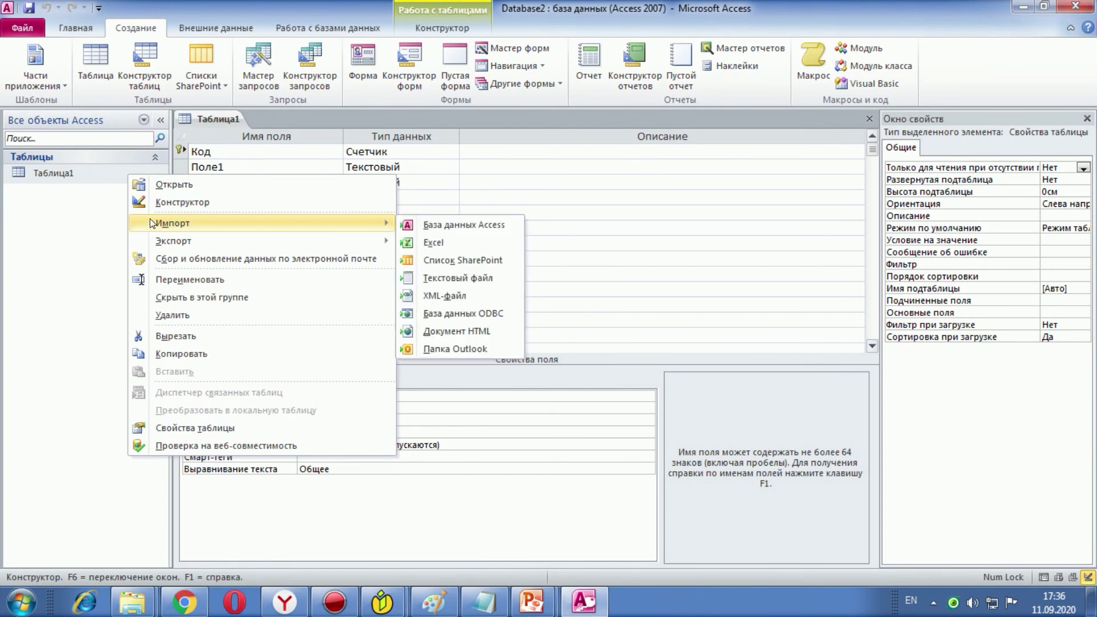
pyautogui.click(152, 201)
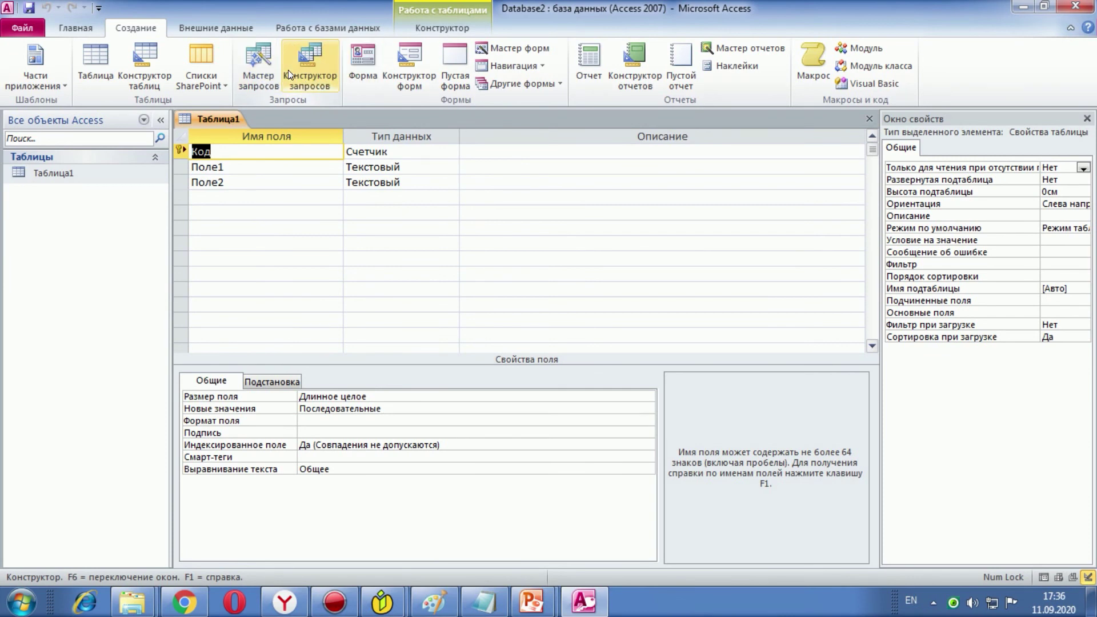
# Step: Build the simple query 'Таблица1 Запрос' with Код, Поле1 and Поле2 from Таблица1
pyautogui.click(250, 60)
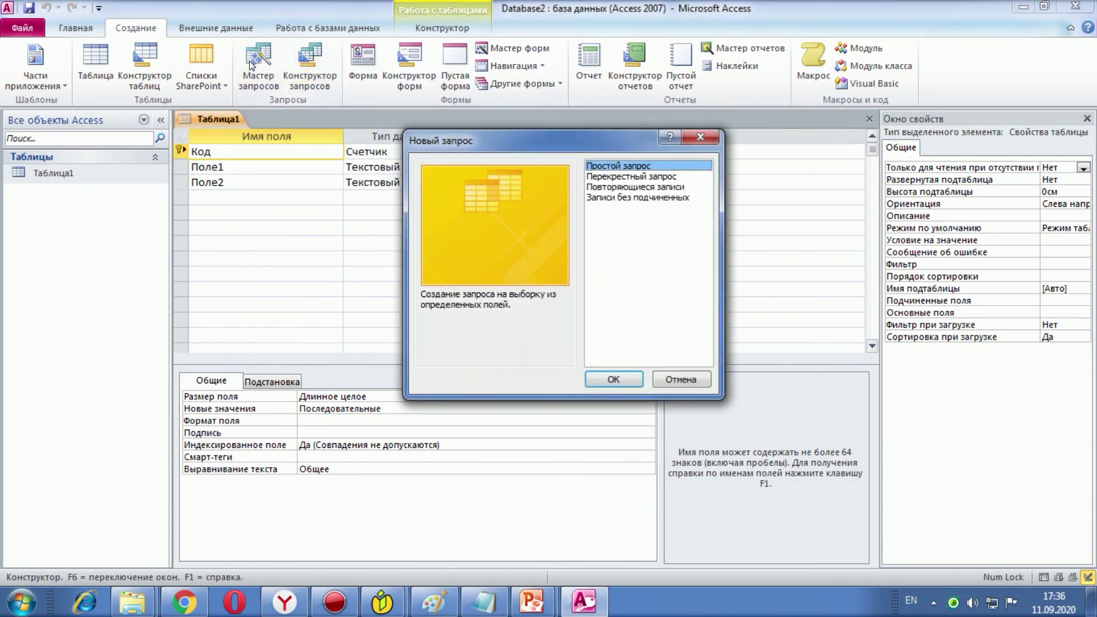
pyautogui.click(597, 375)
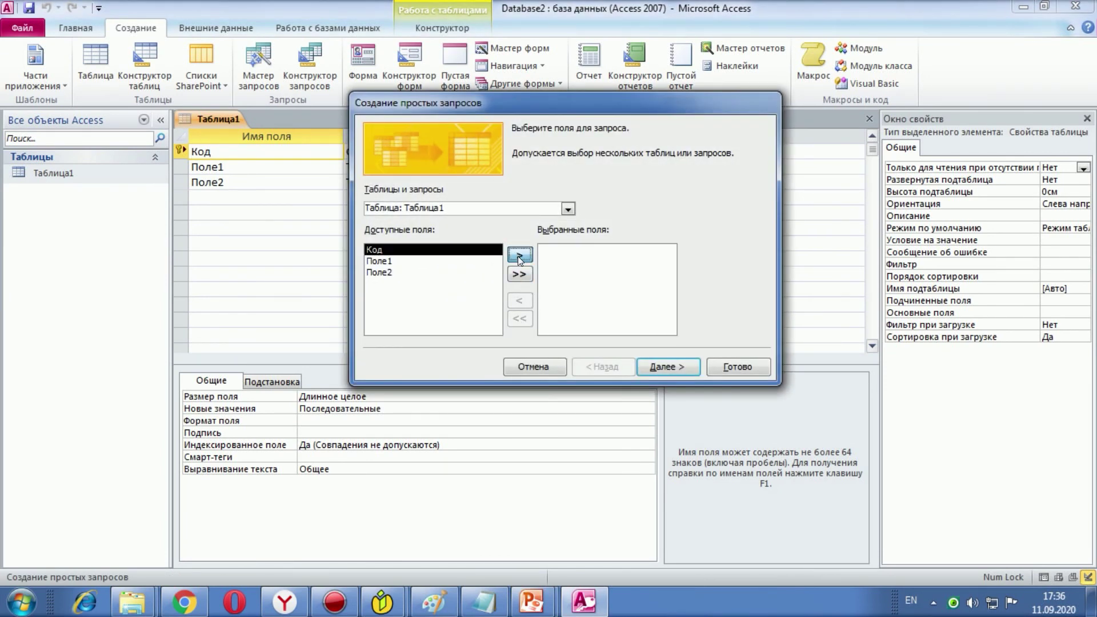
pyautogui.click(518, 255)
pyautogui.click(530, 275)
pyautogui.click(658, 366)
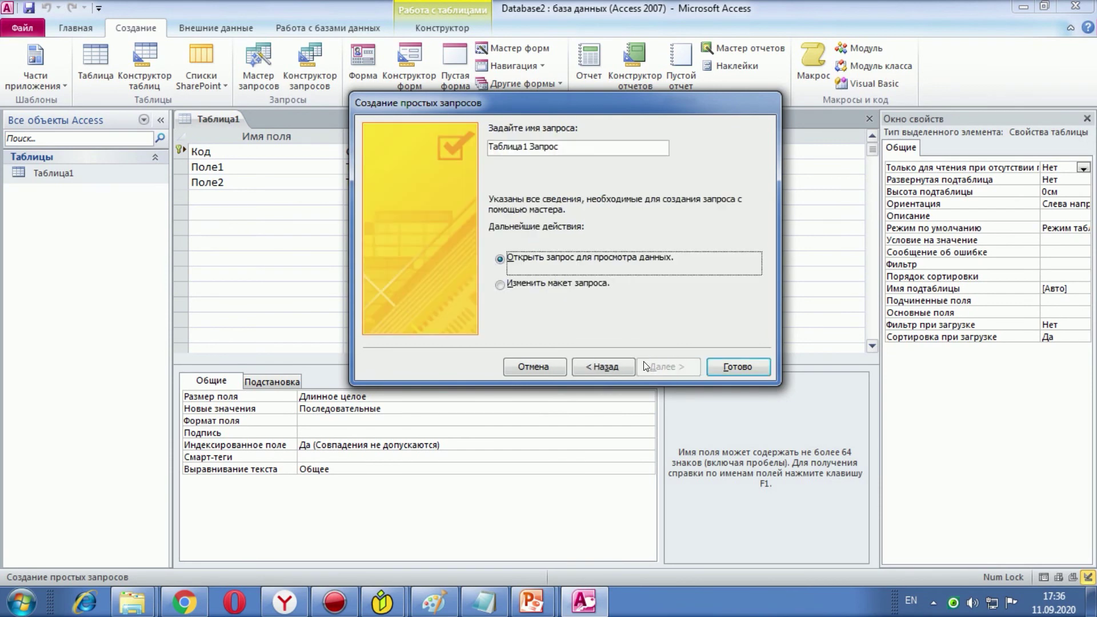
pyautogui.click(729, 366)
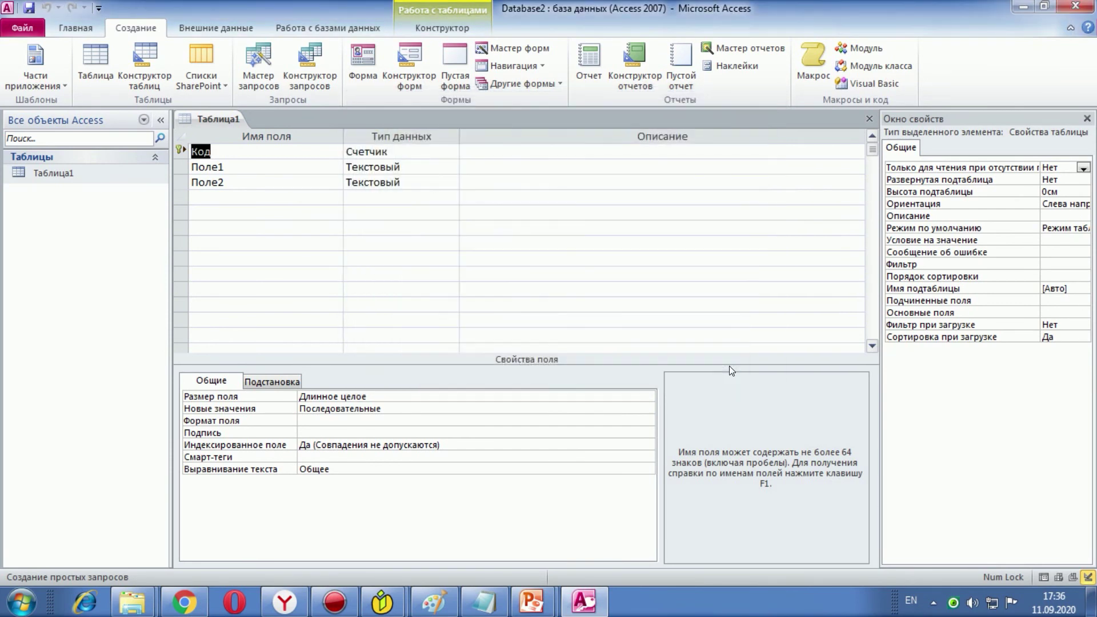
pyautogui.click(544, 341)
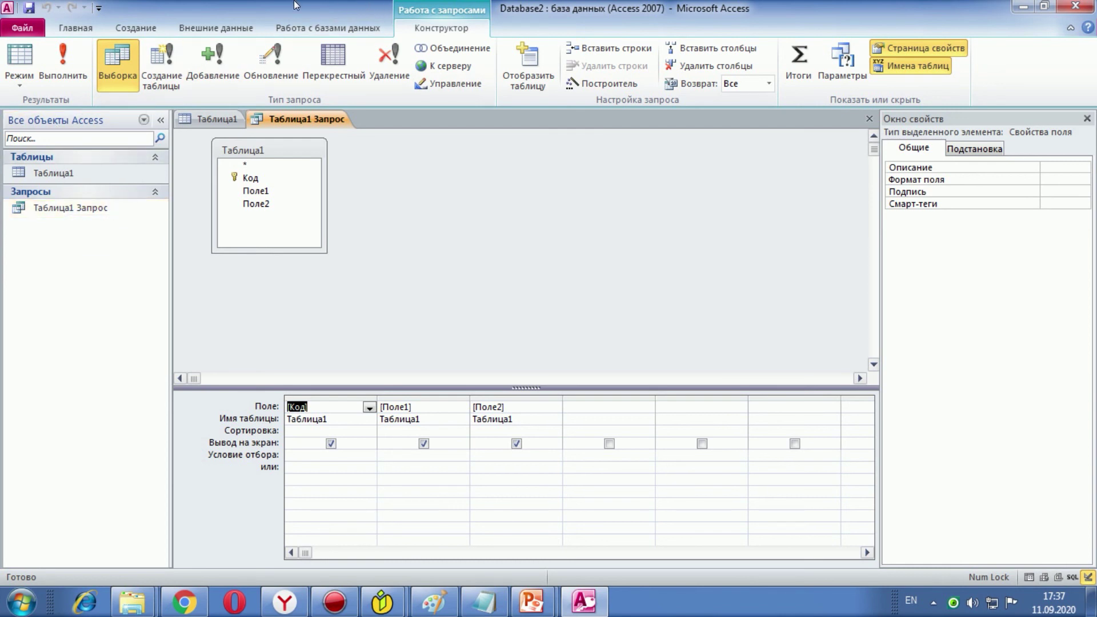
pyautogui.click(138, 35)
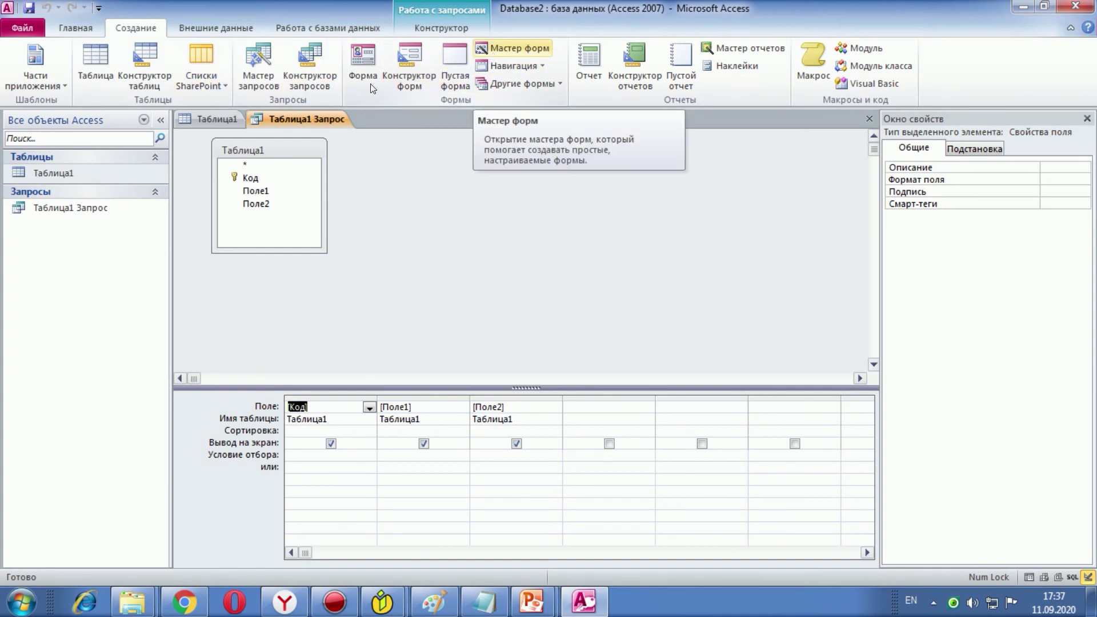
pyautogui.rightClick(66, 221)
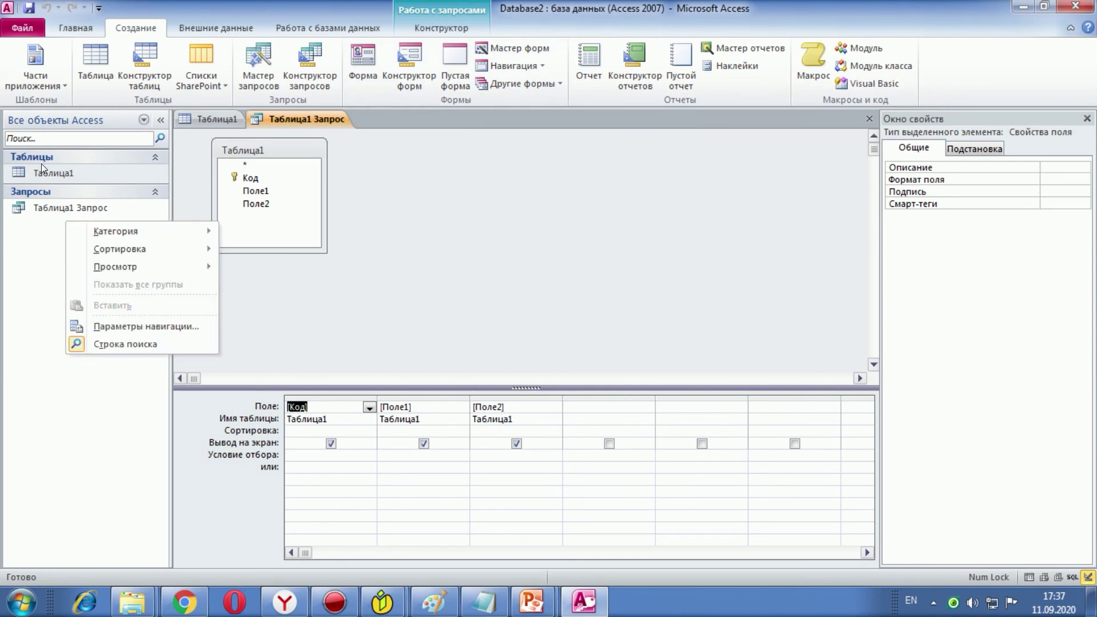
pyautogui.click(512, 48)
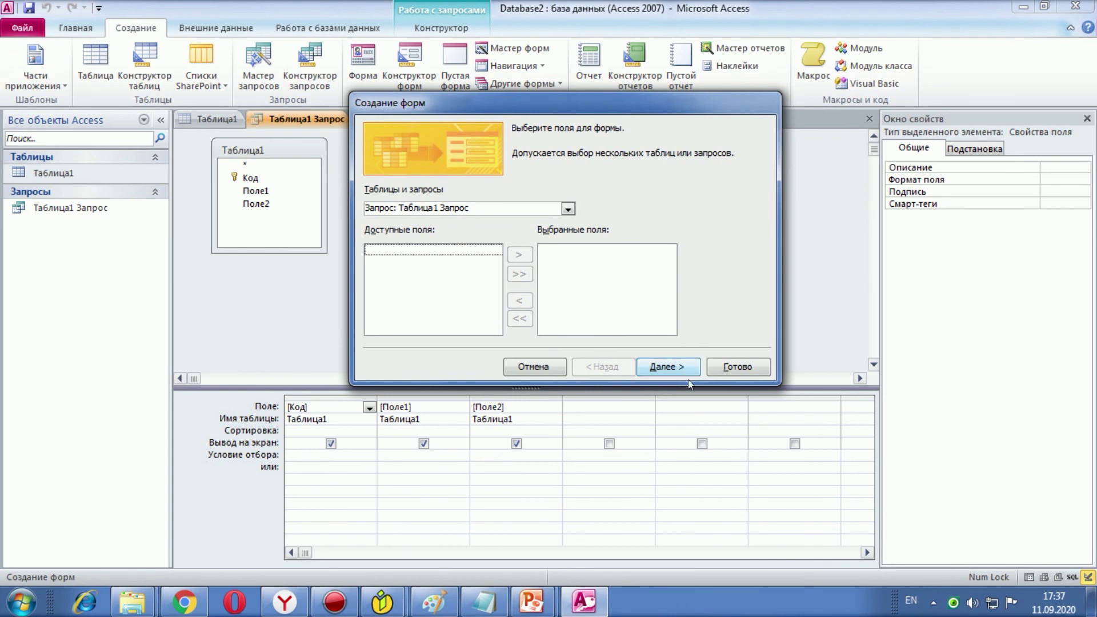
pyautogui.click(750, 368)
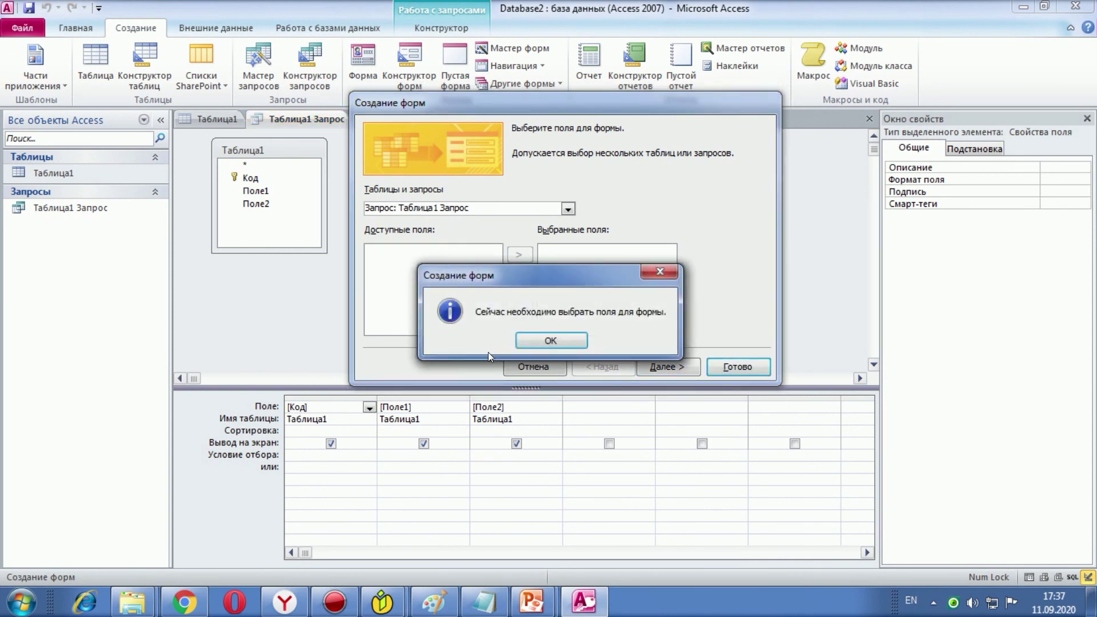
pyautogui.click(586, 339)
pyautogui.click(543, 367)
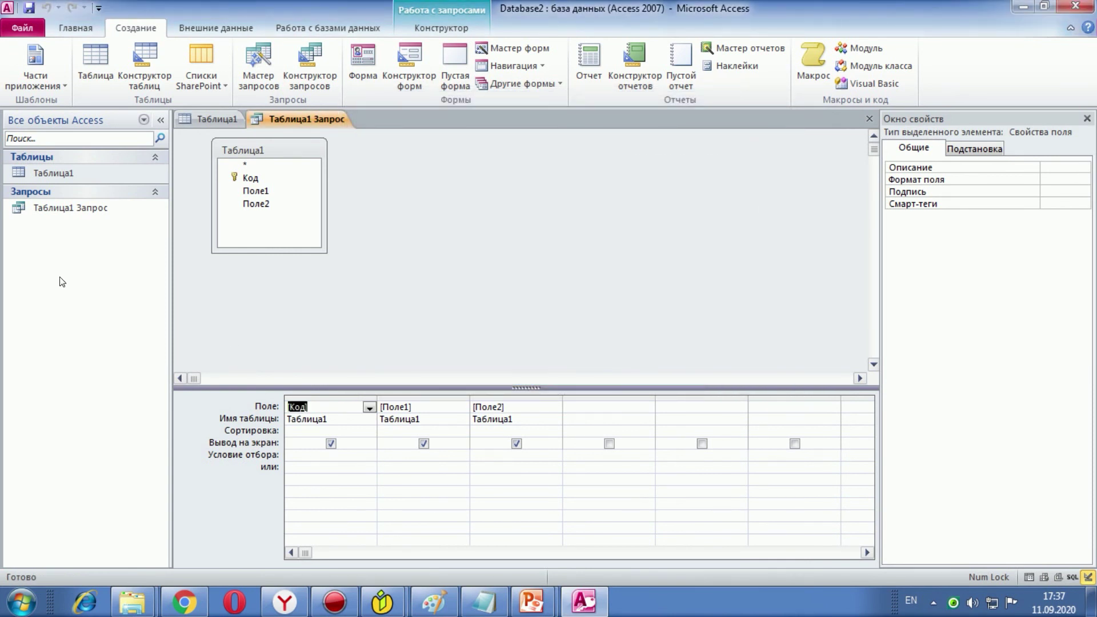
pyautogui.click(87, 65)
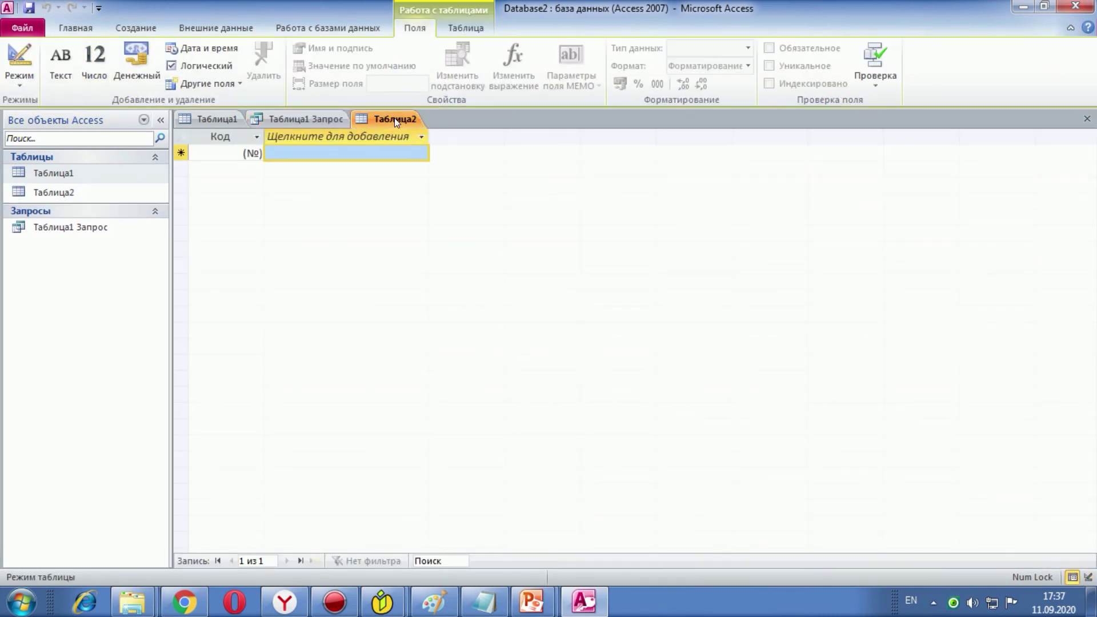
# Step: Create a new table, enter 'subject' in its first cell, and make the column Текст
pyautogui.click(331, 146)
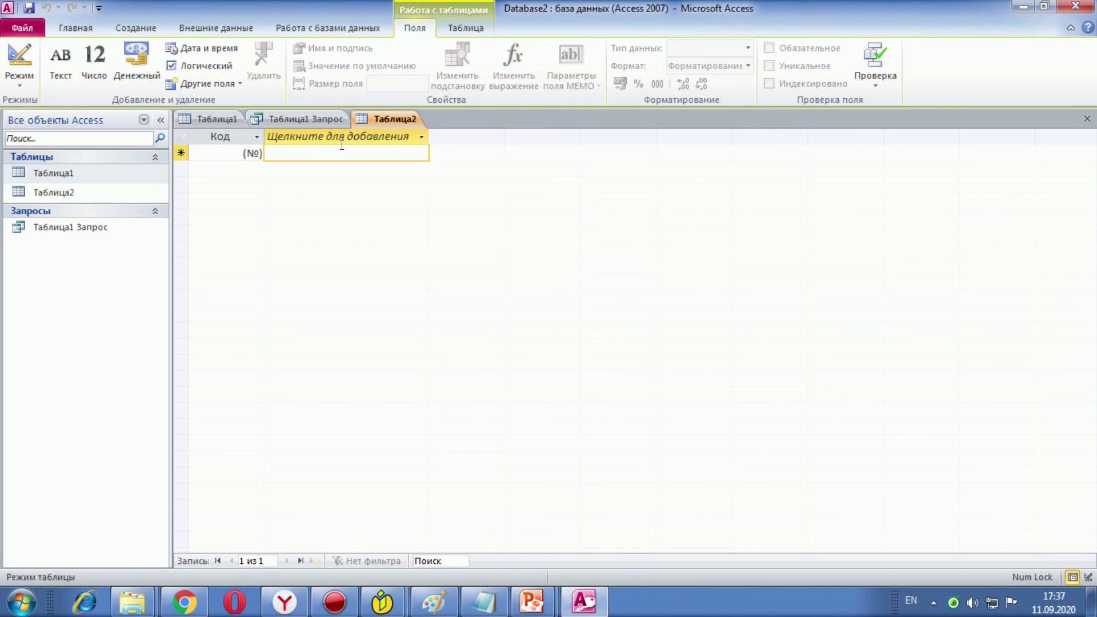
pyautogui.write('subject')
pyautogui.click(355, 145)
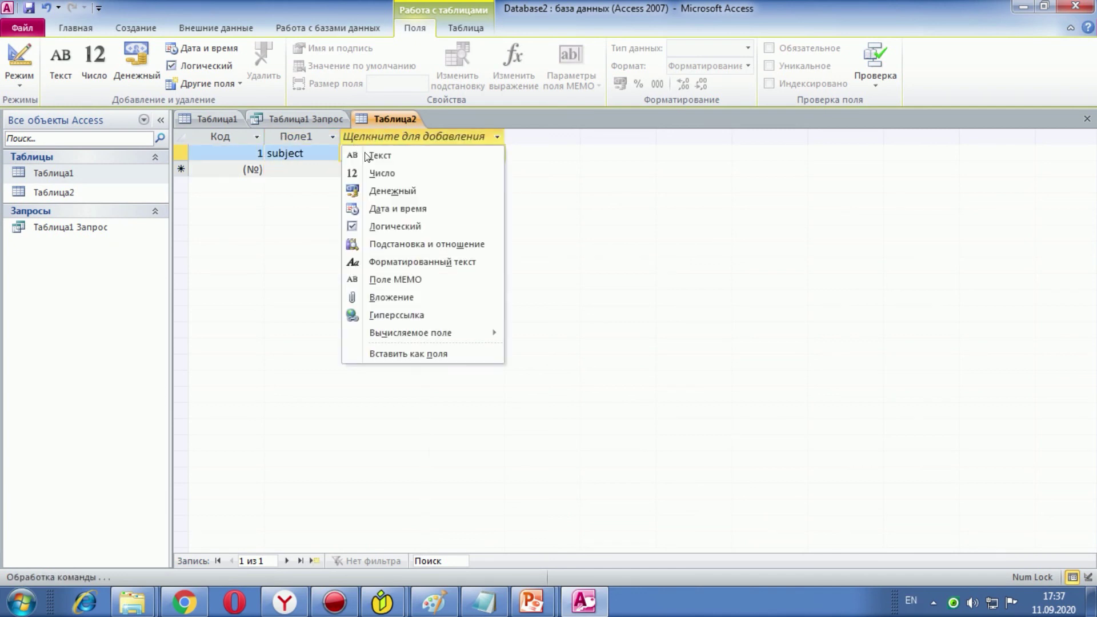
pyautogui.click(369, 156)
# Step: Enter 'name of books' in the second row below subject
pyautogui.click(308, 175)
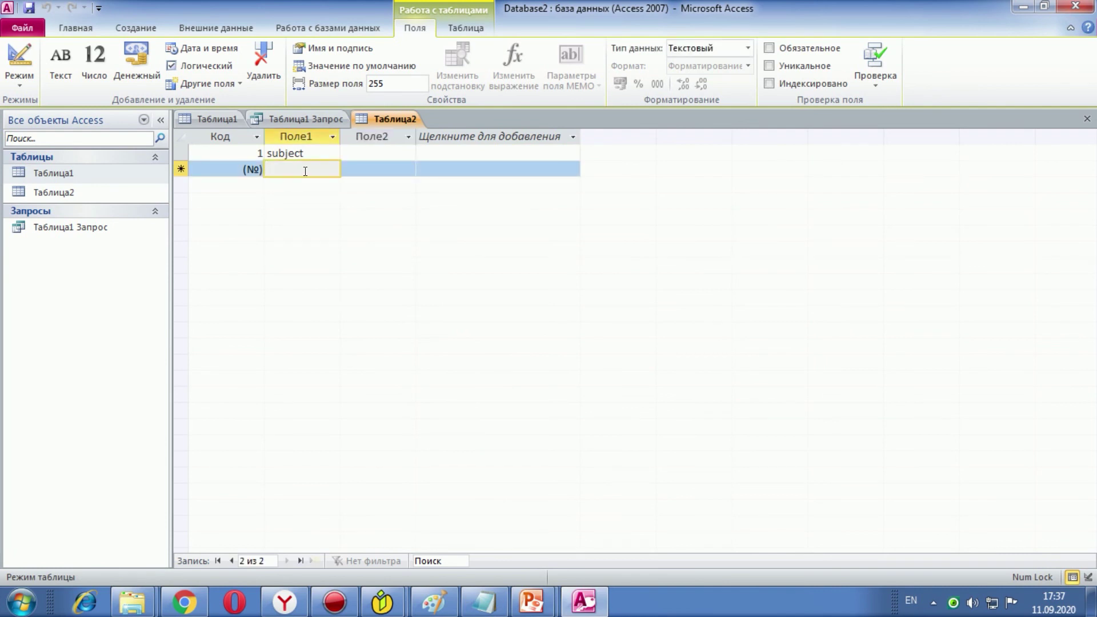
pyautogui.write('name ')
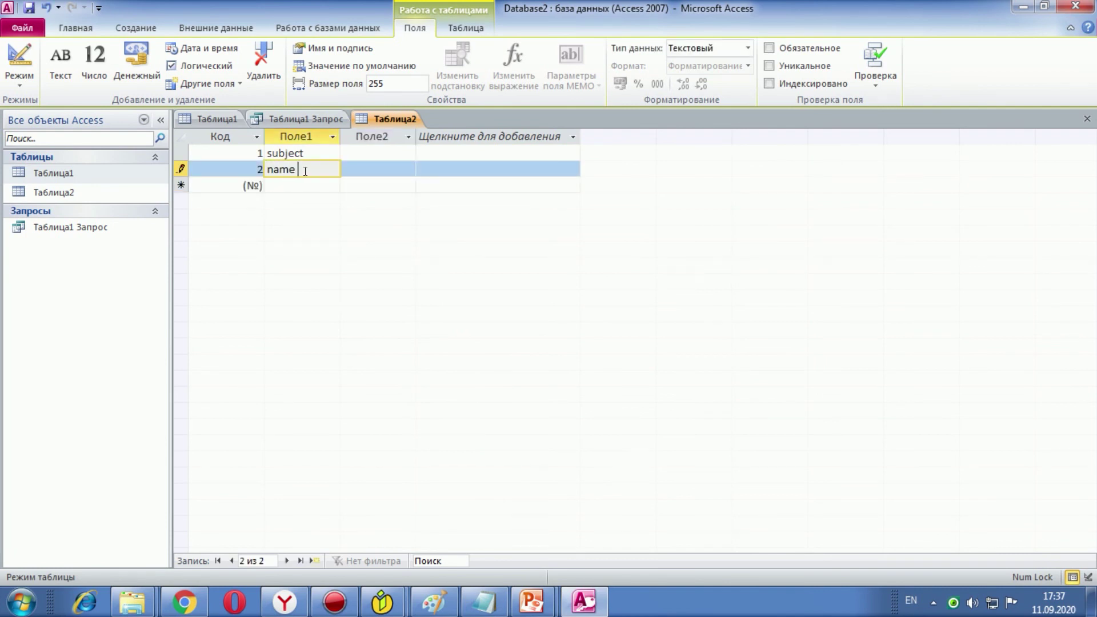
pyautogui.write('a')
pyautogui.press('BackSpace')
pyautogui.write('of books')
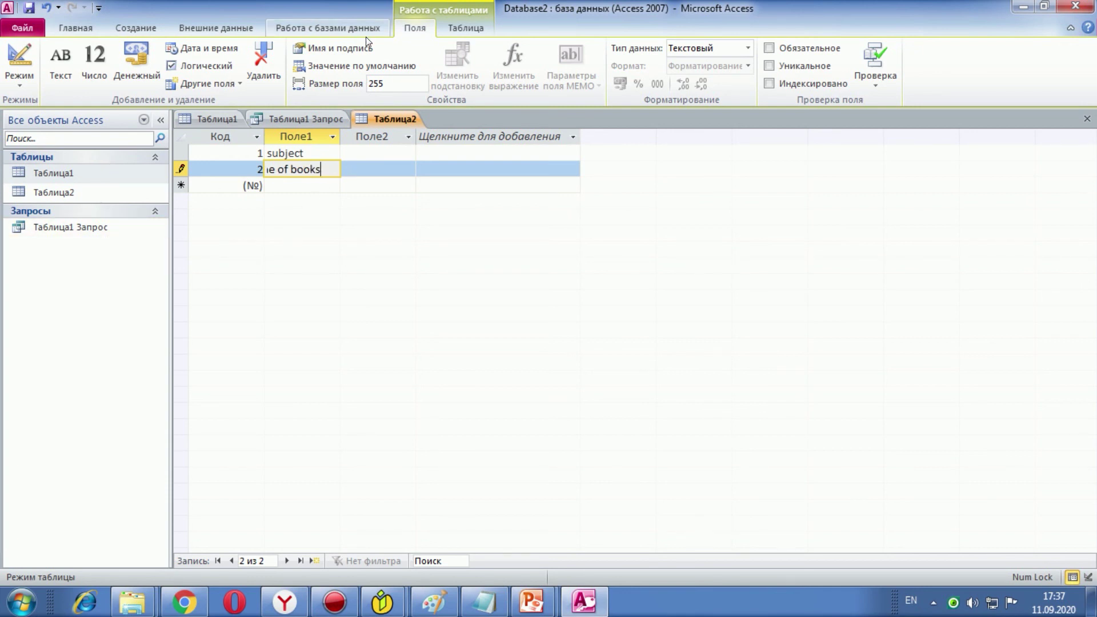
pyautogui.click(136, 28)
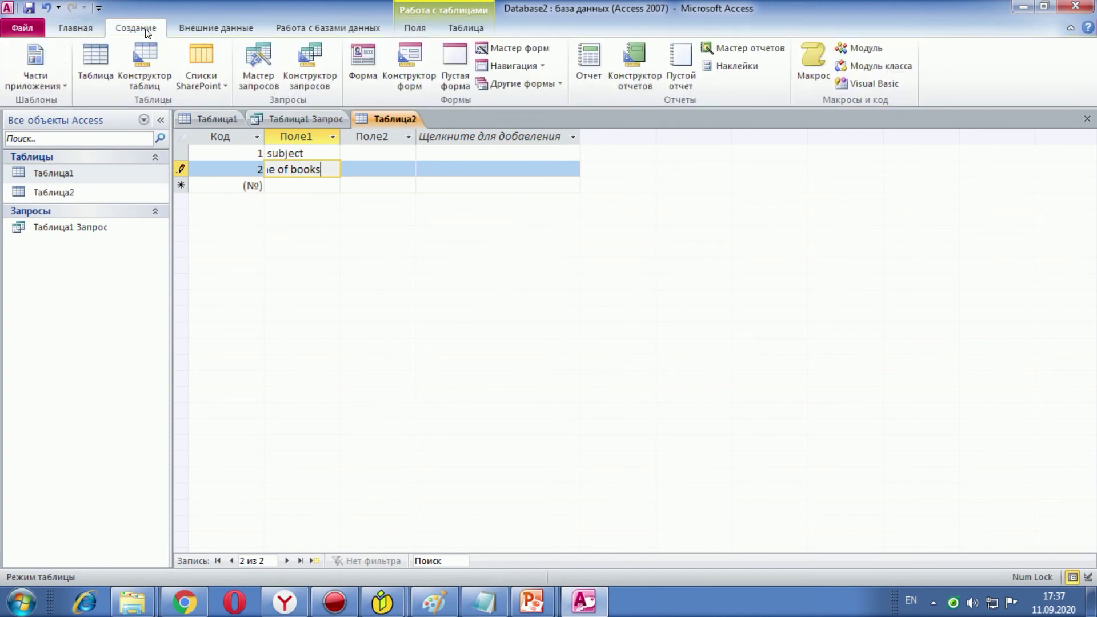
# Step: Save Таблица2 and build a single-column form from Код, Поле1 and Поле2 with the Form Wizard
pyautogui.click(488, 52)
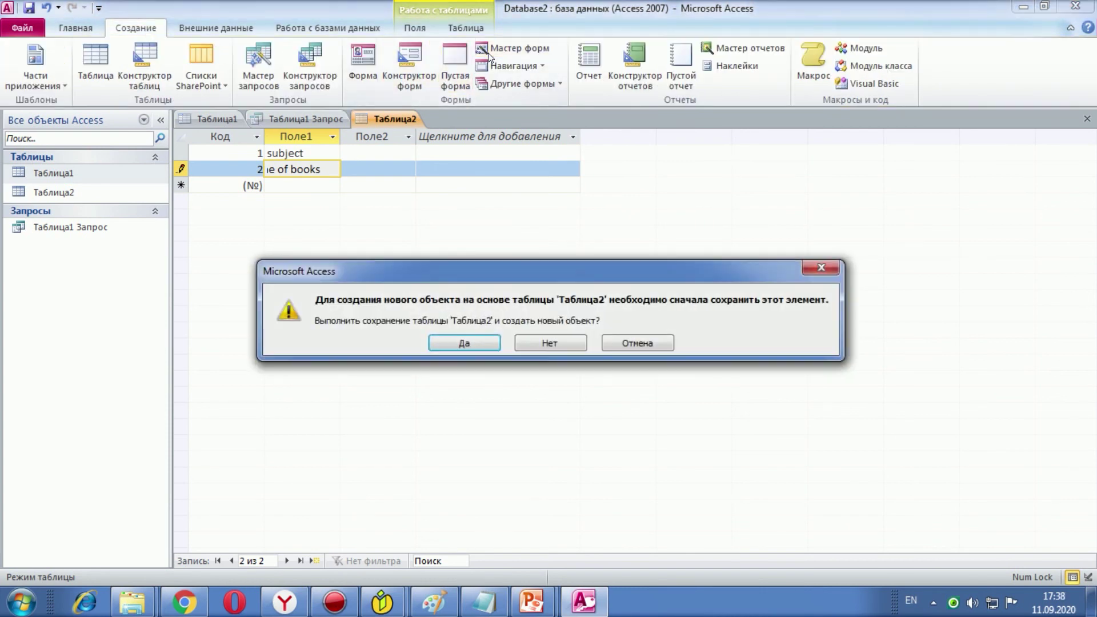
pyautogui.click(487, 342)
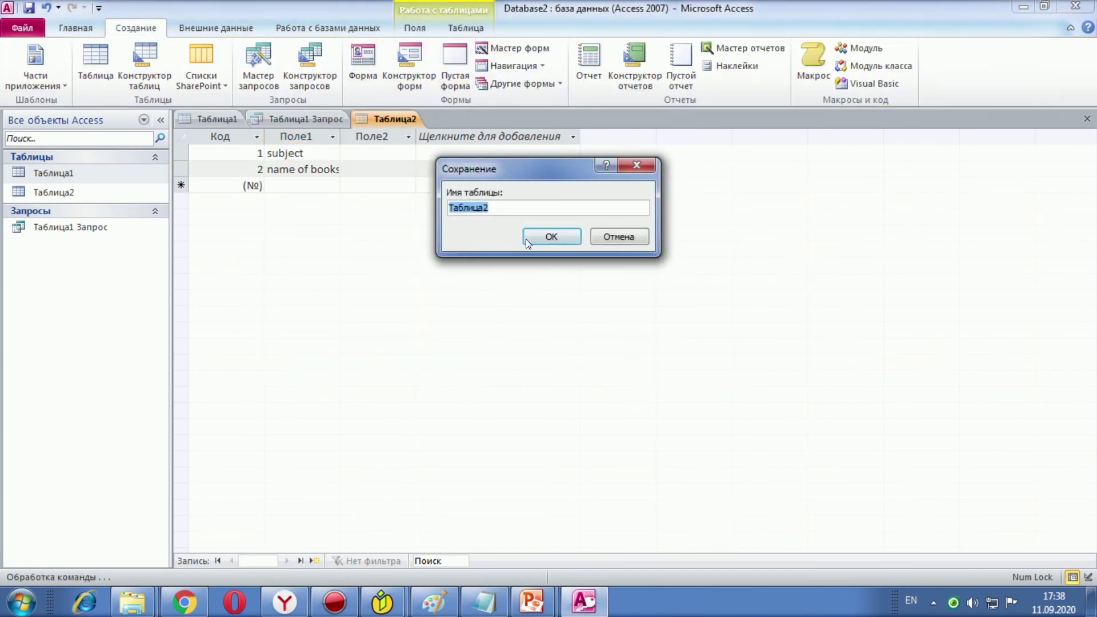
pyautogui.click(529, 237)
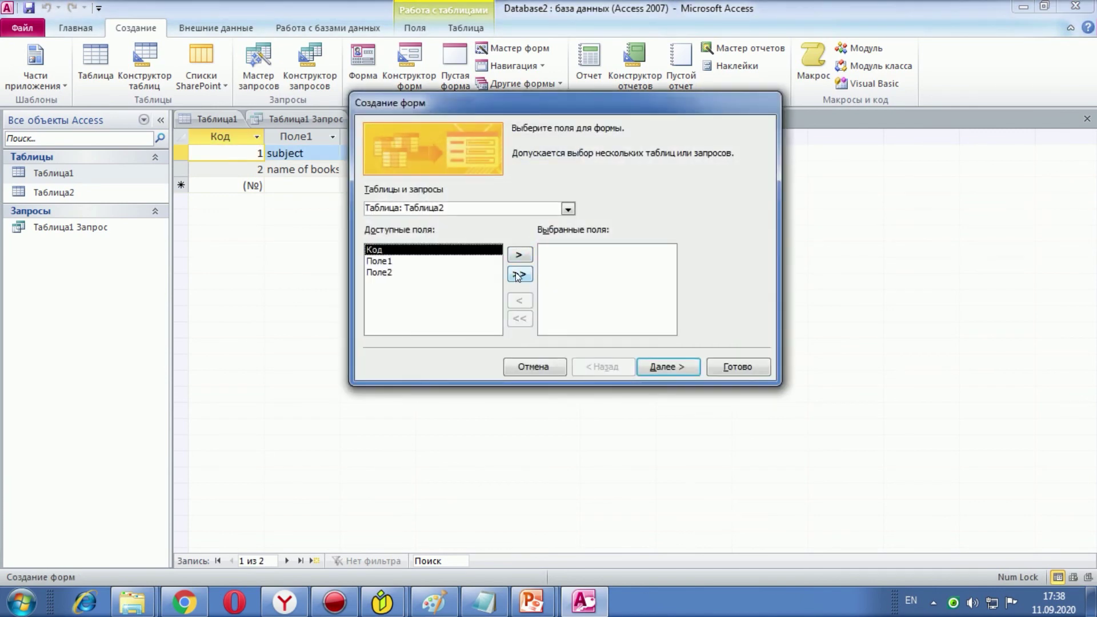
pyautogui.click(519, 255)
pyautogui.click(519, 255)
pyautogui.click(519, 255)
pyautogui.click(656, 367)
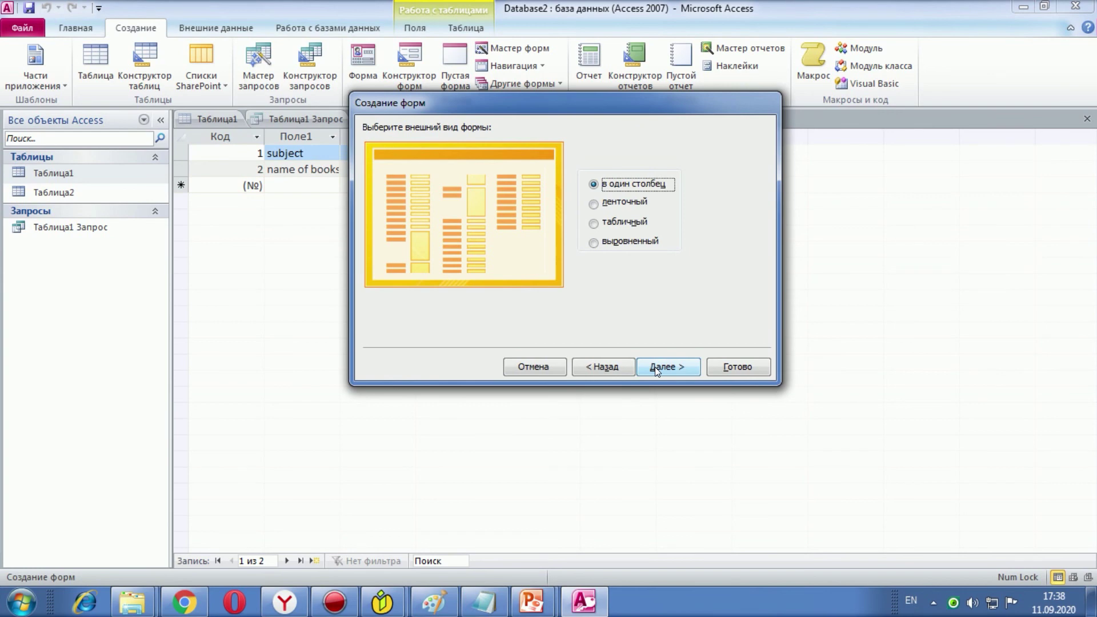
pyautogui.click(653, 367)
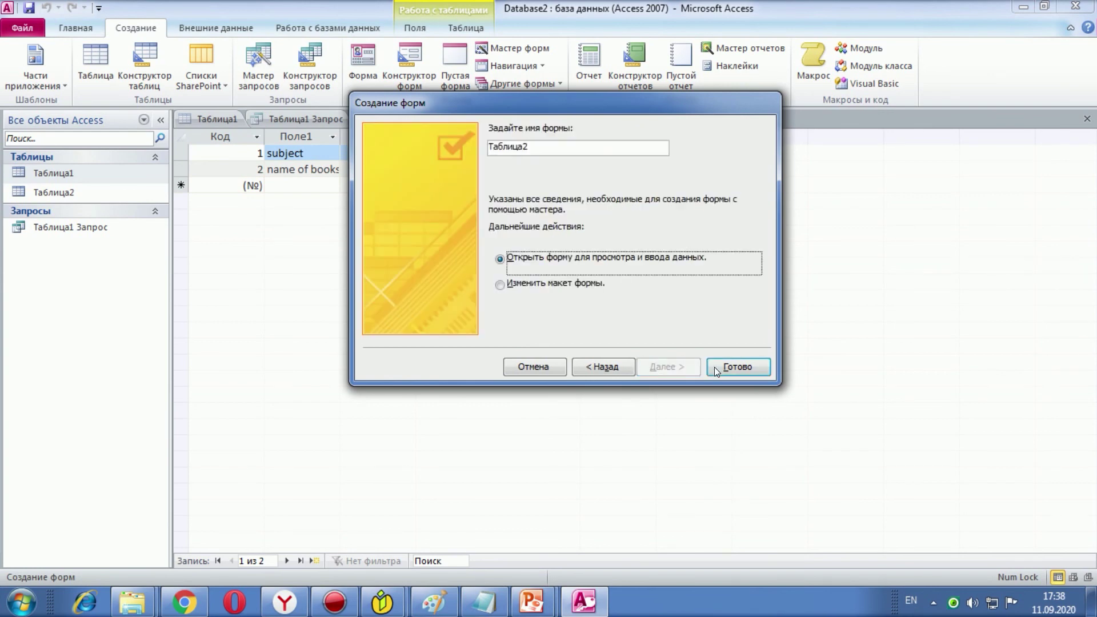
pyautogui.click(742, 367)
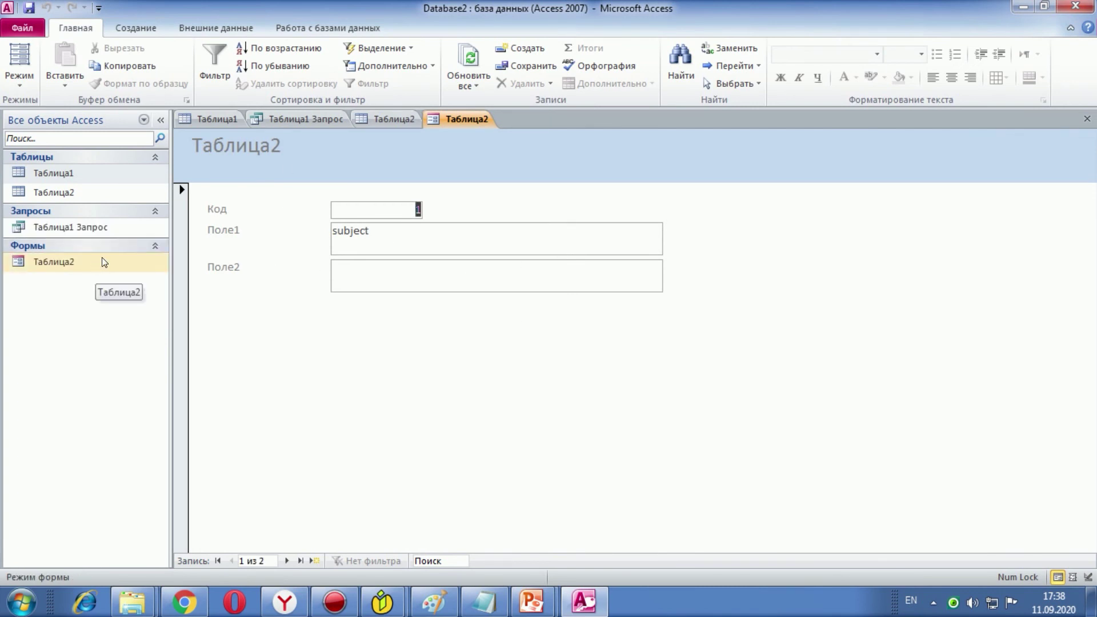
# Step: Open the Таблица2 form in design view and drag the detail and footer sections taller
pyautogui.rightClick(53, 264)
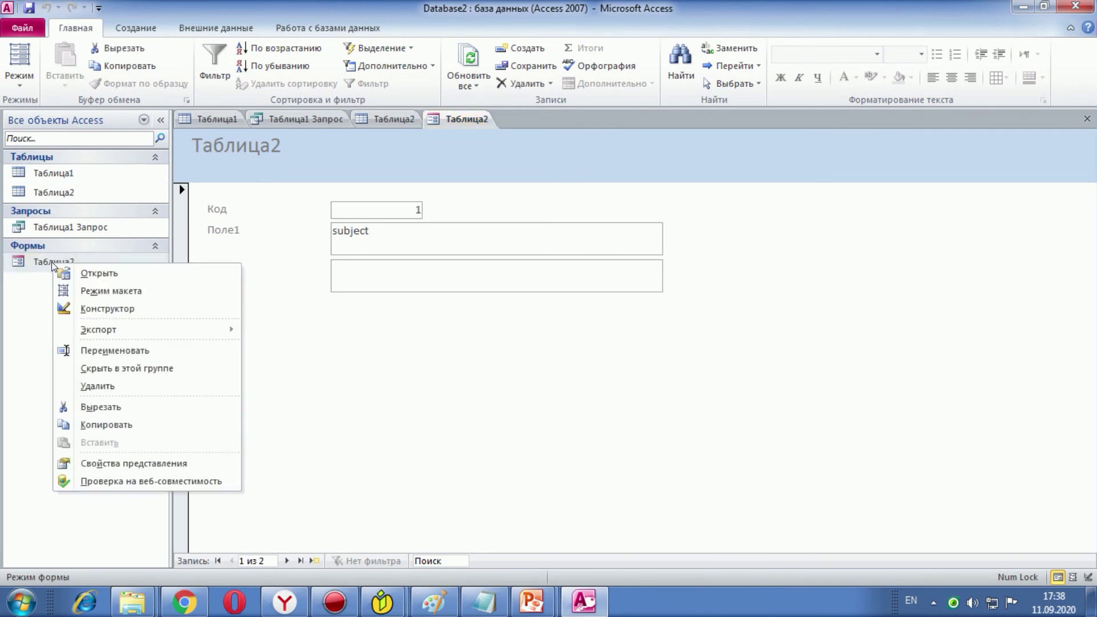
pyautogui.click(83, 306)
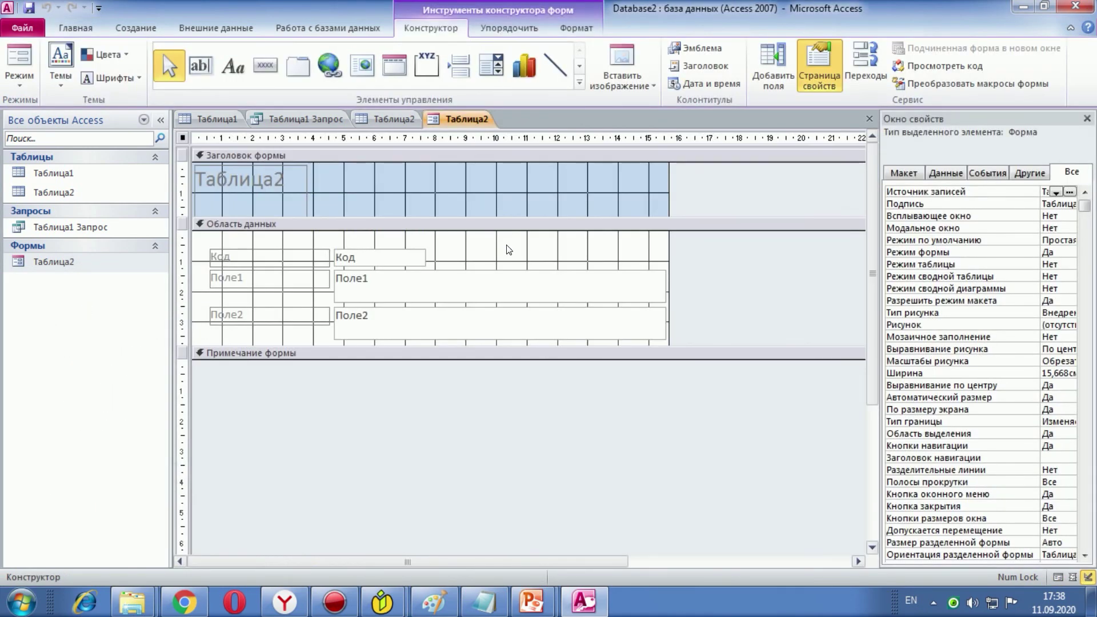
pyautogui.moveTo(497, 356); pyautogui.dragTo(497, 457)
pyautogui.moveTo(432, 344); pyautogui.dragTo(447, 468)
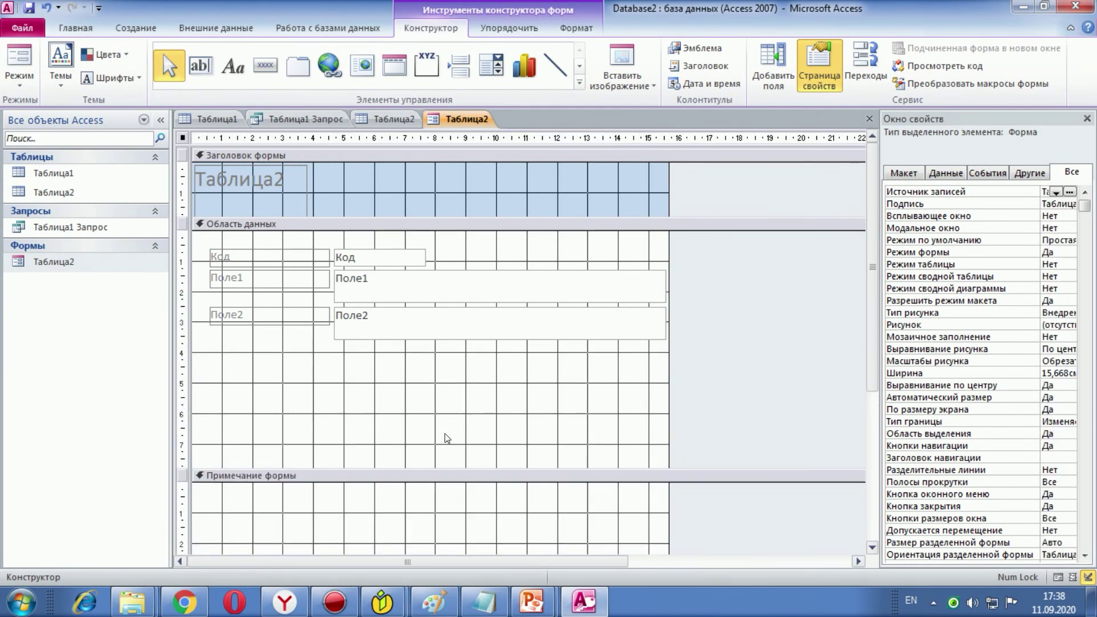
# Step: Add a picture command button, Кнопка7, below the fields with the default action
pyautogui.click(269, 74)
pyautogui.click(383, 407)
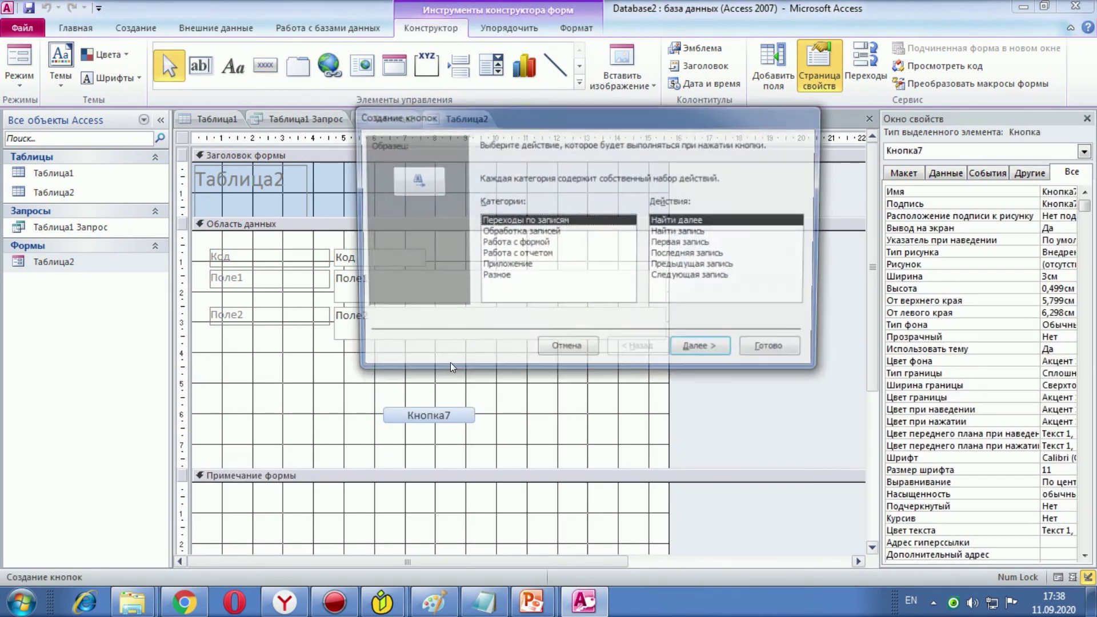
pyautogui.click(690, 351)
pyautogui.click(690, 352)
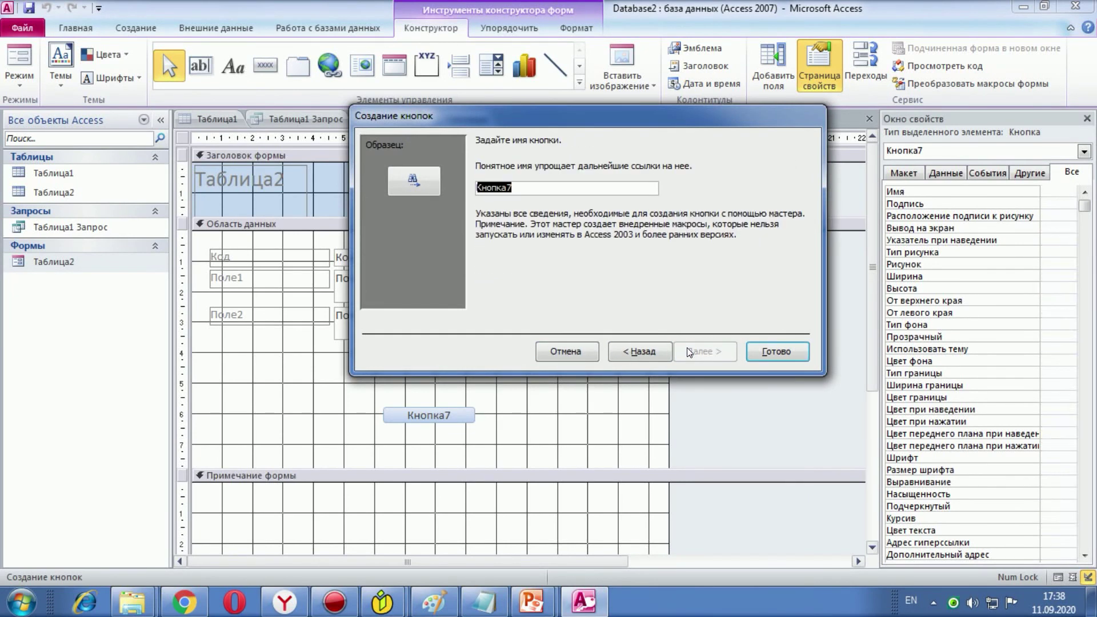
pyautogui.click(772, 352)
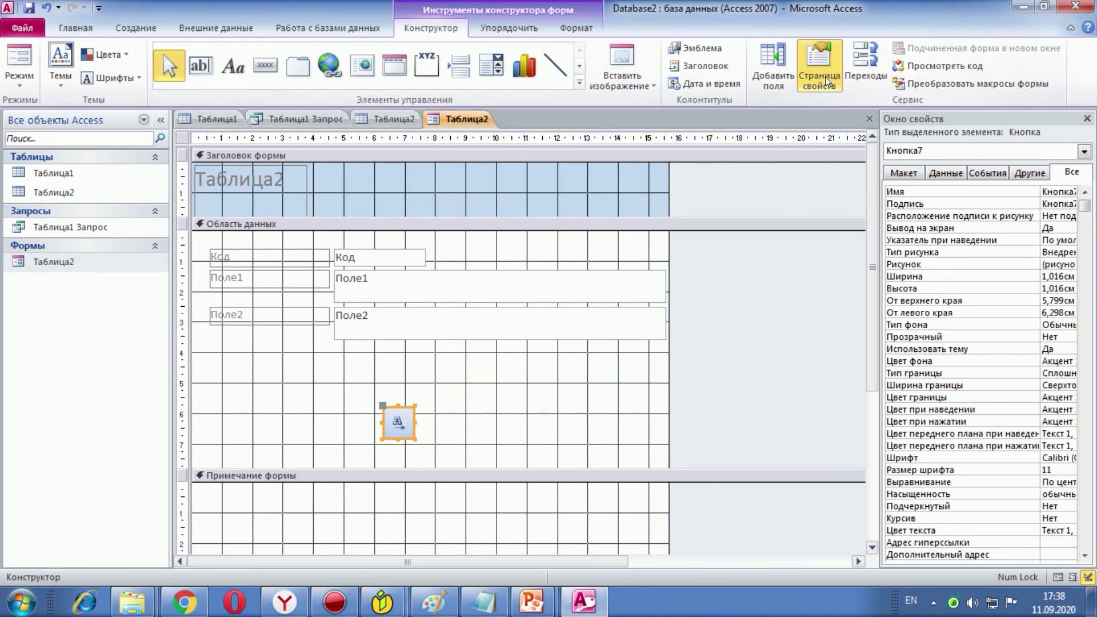
pyautogui.click(640, 66)
# Step: Put the Koala image from Образцы изображений on the button
pyautogui.click(639, 103)
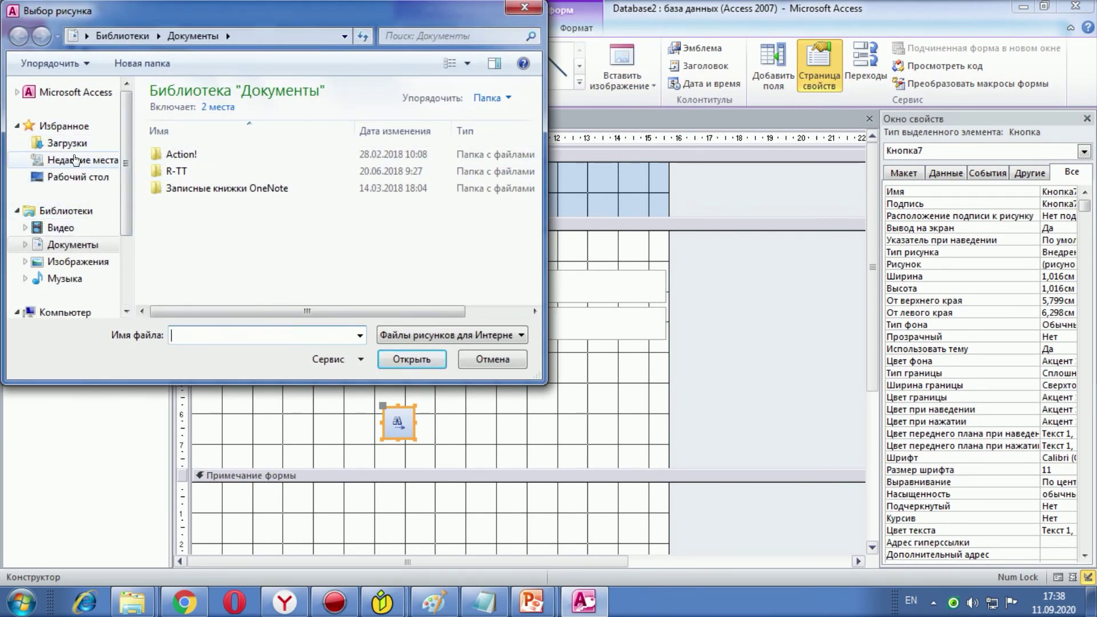
pyautogui.click(80, 262)
pyautogui.doubleClick(304, 165)
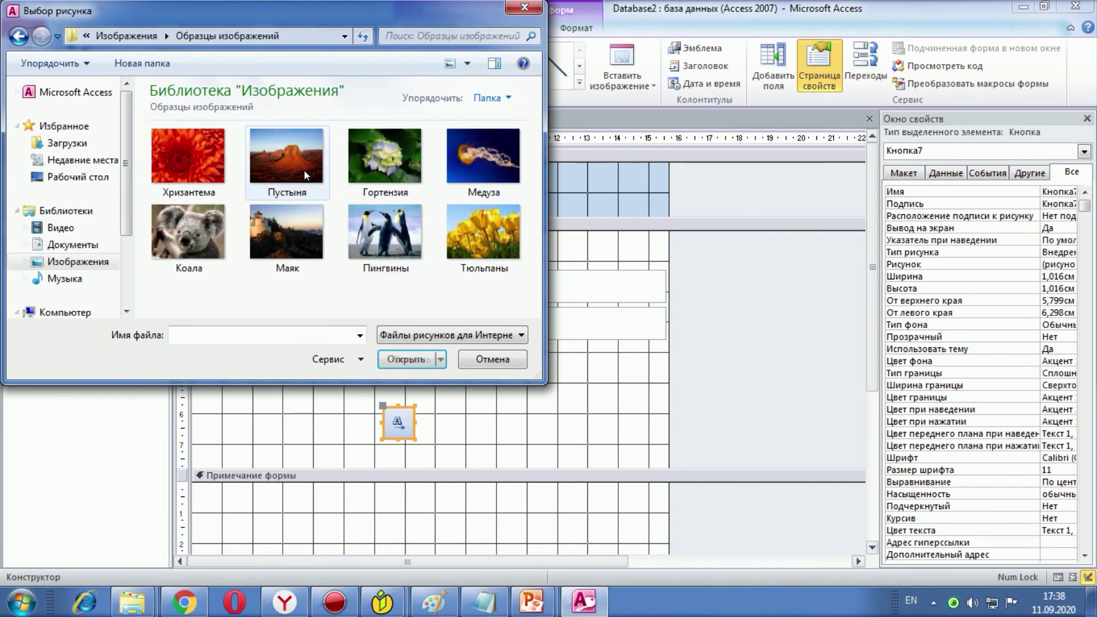
pyautogui.click(196, 223)
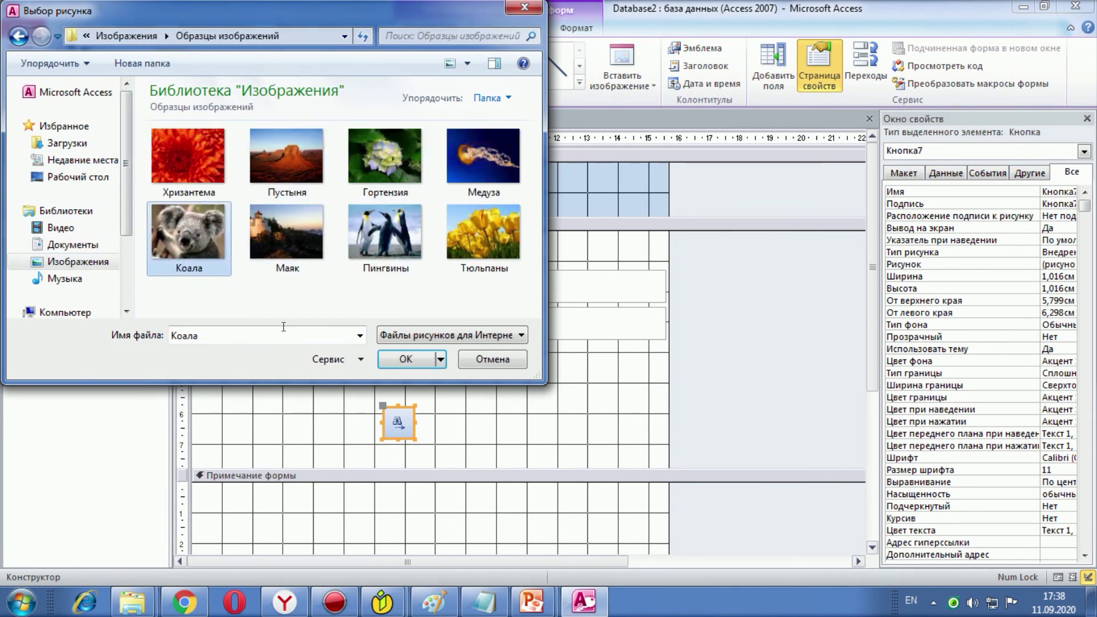
pyautogui.click(429, 360)
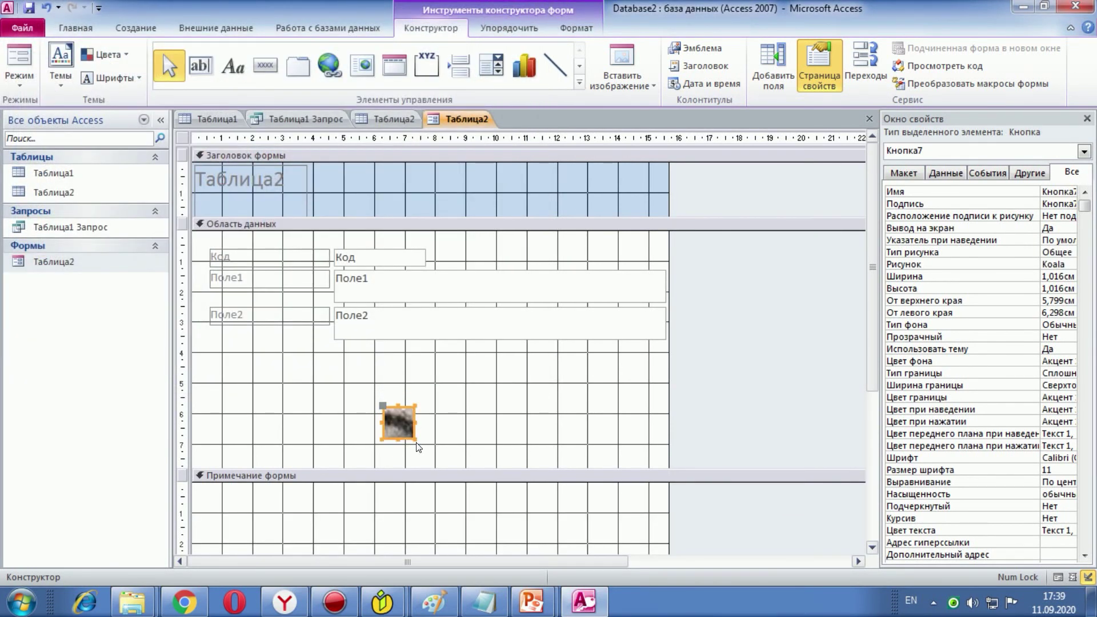
# Step: Stretch the koala button into a wide strip of 9,402 × 1,783 cm
pyautogui.moveTo(417, 442); pyautogui.dragTo(669, 462)
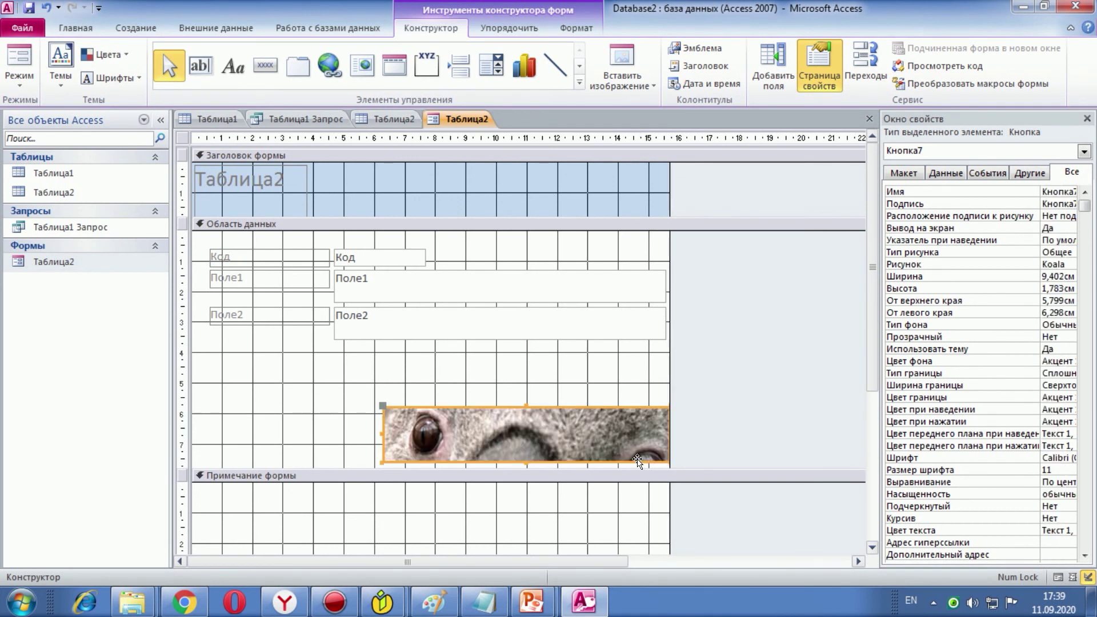
pyautogui.click(380, 400)
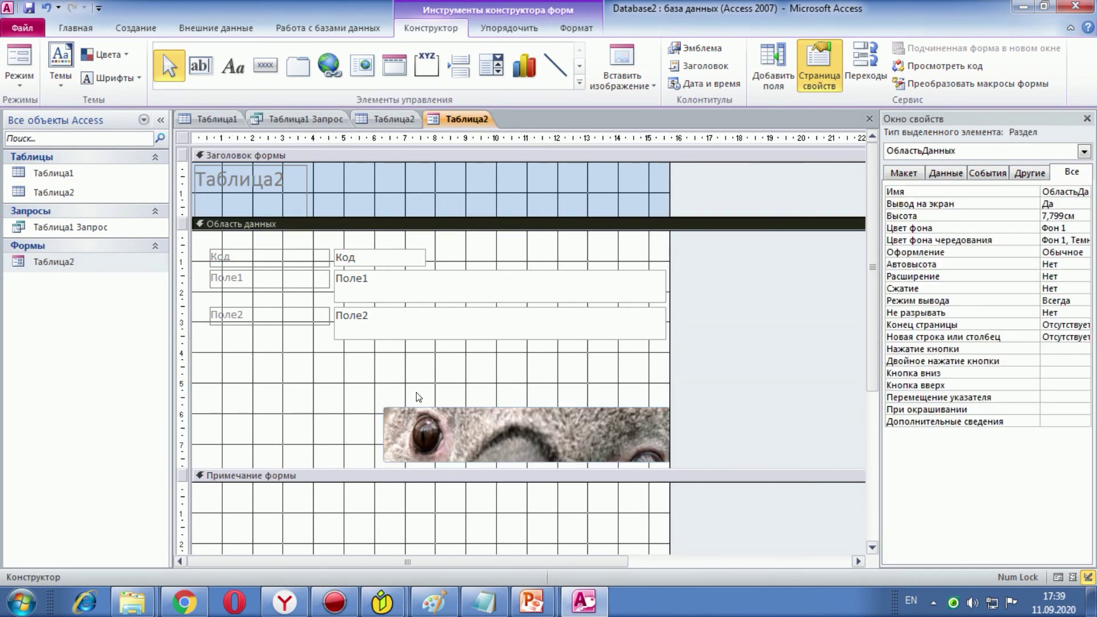
pyautogui.click(480, 427)
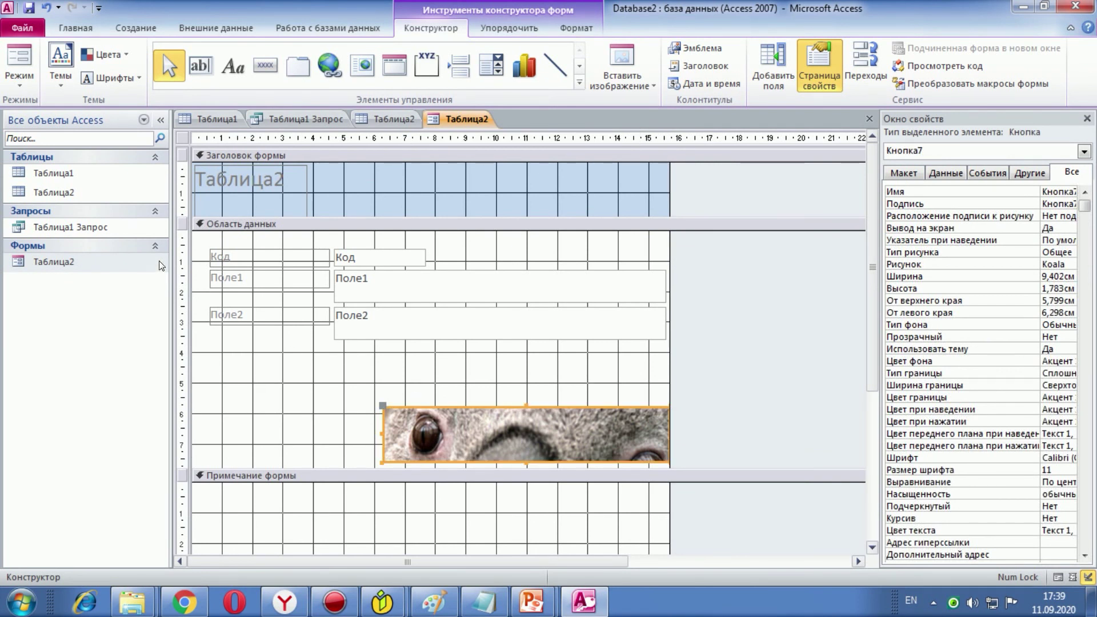
# Step: Save the form and open the Таблица2 form to view the koala button
pyautogui.click(23, 28)
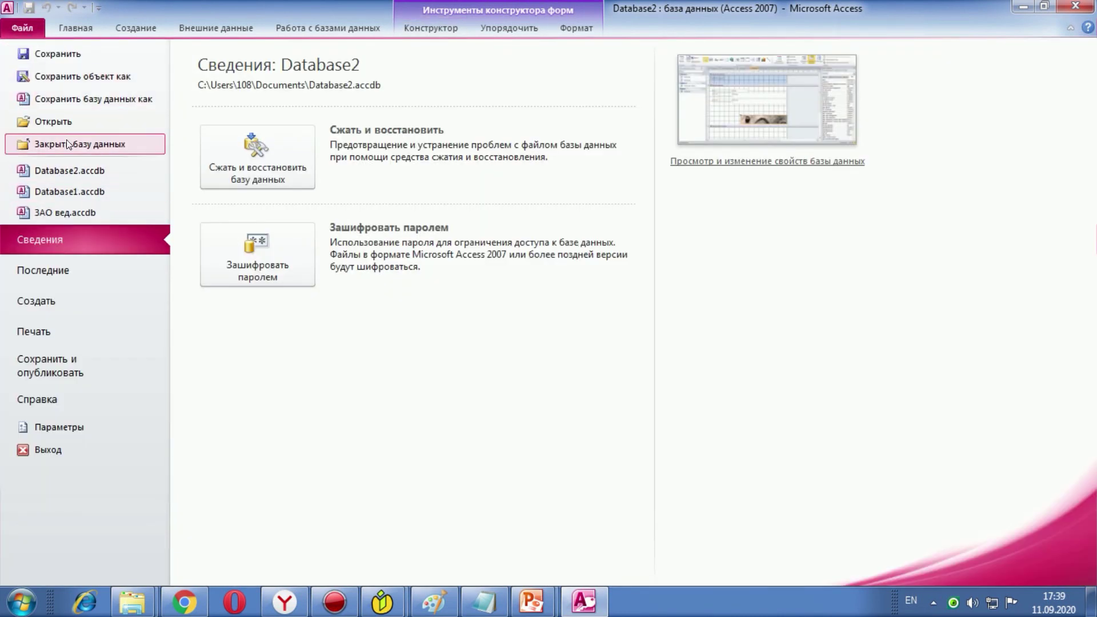
pyautogui.click(63, 54)
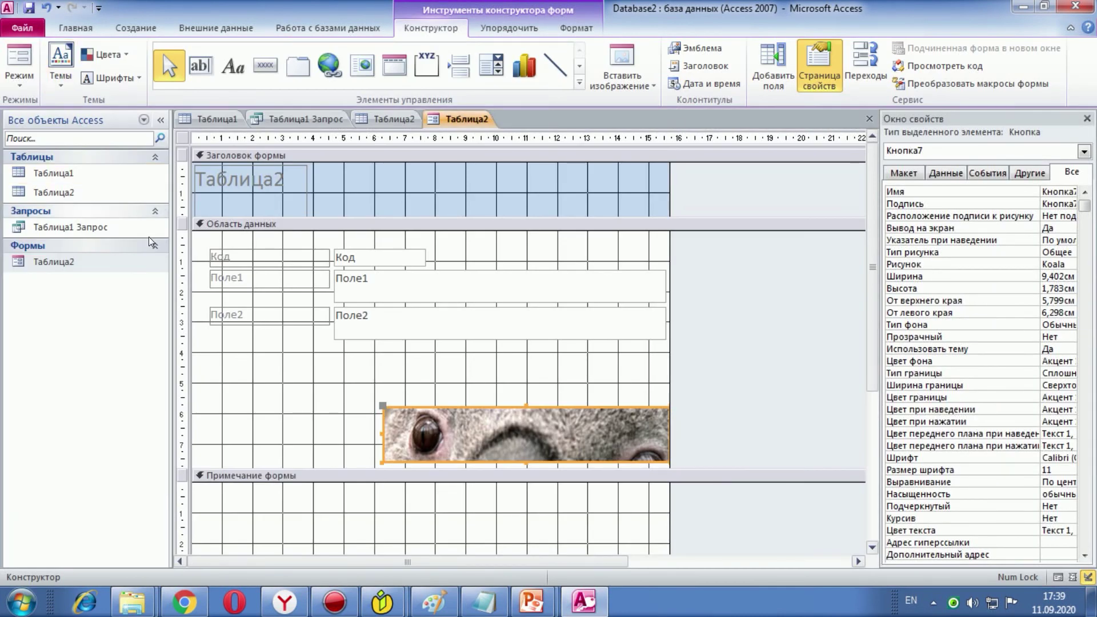
pyautogui.doubleClick(106, 261)
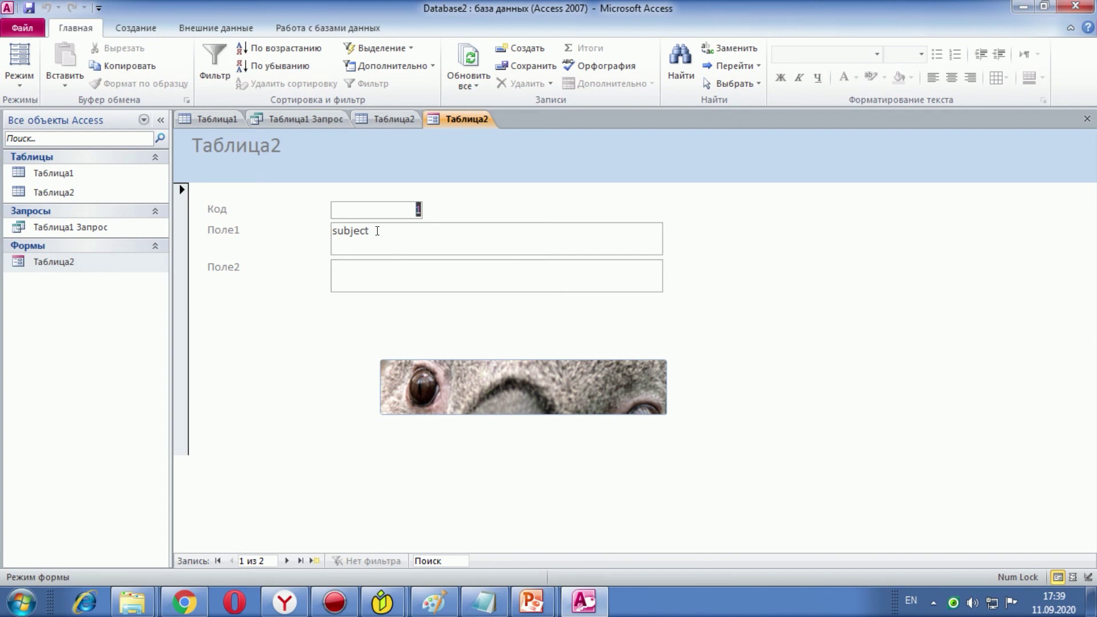
# Step: Open the Таблица1 Запрос query and dismiss the locked-table warning
pyautogui.click(71, 226)
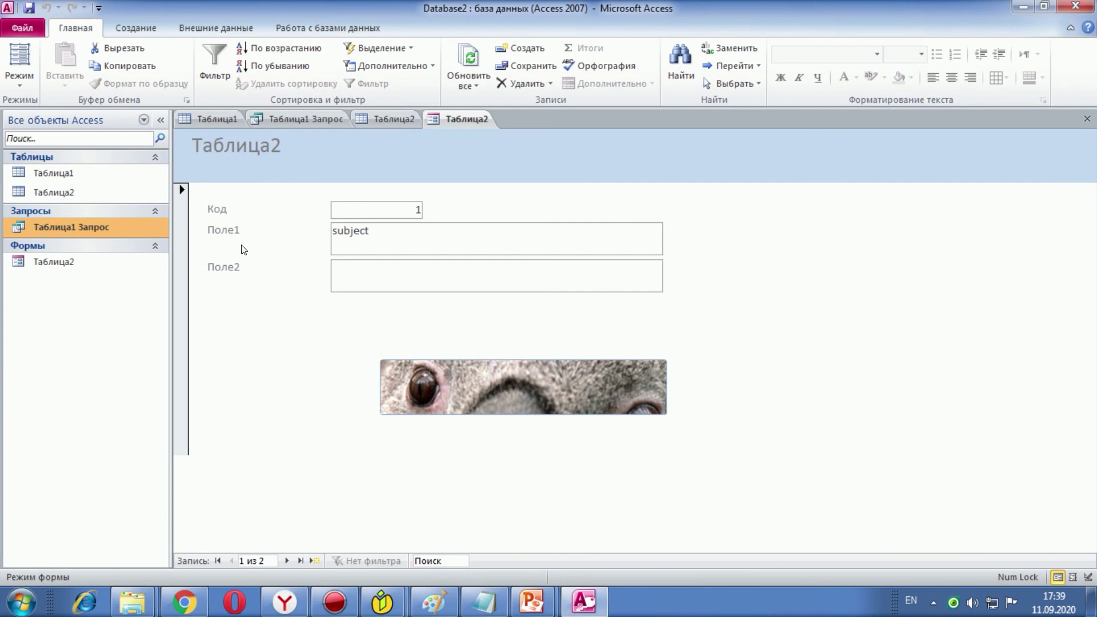
pyautogui.doubleClick(121, 229)
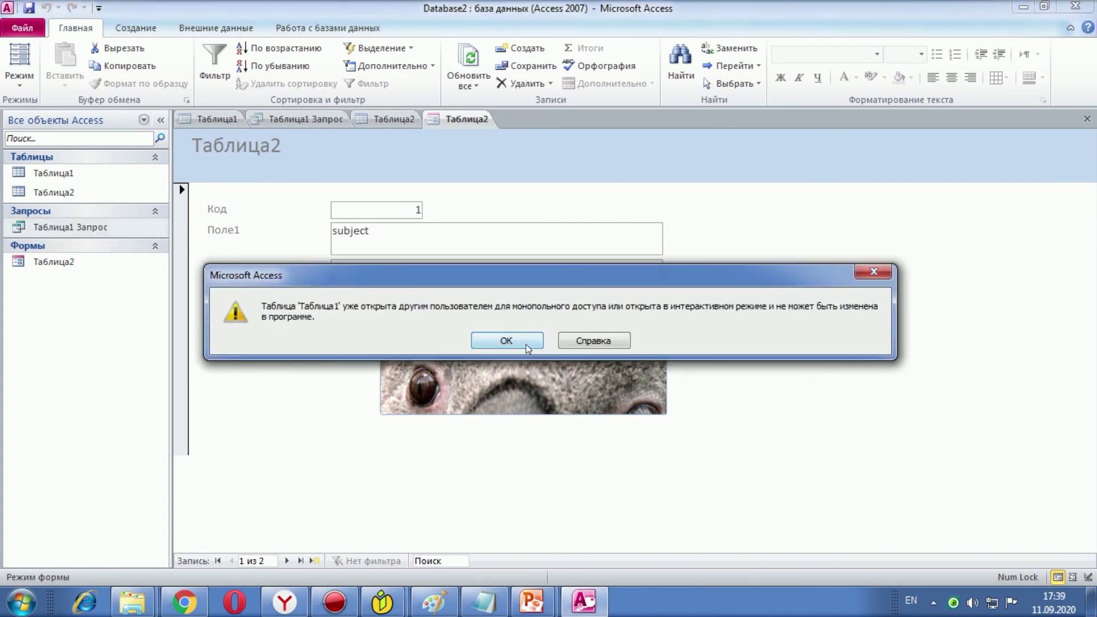
pyautogui.click(516, 341)
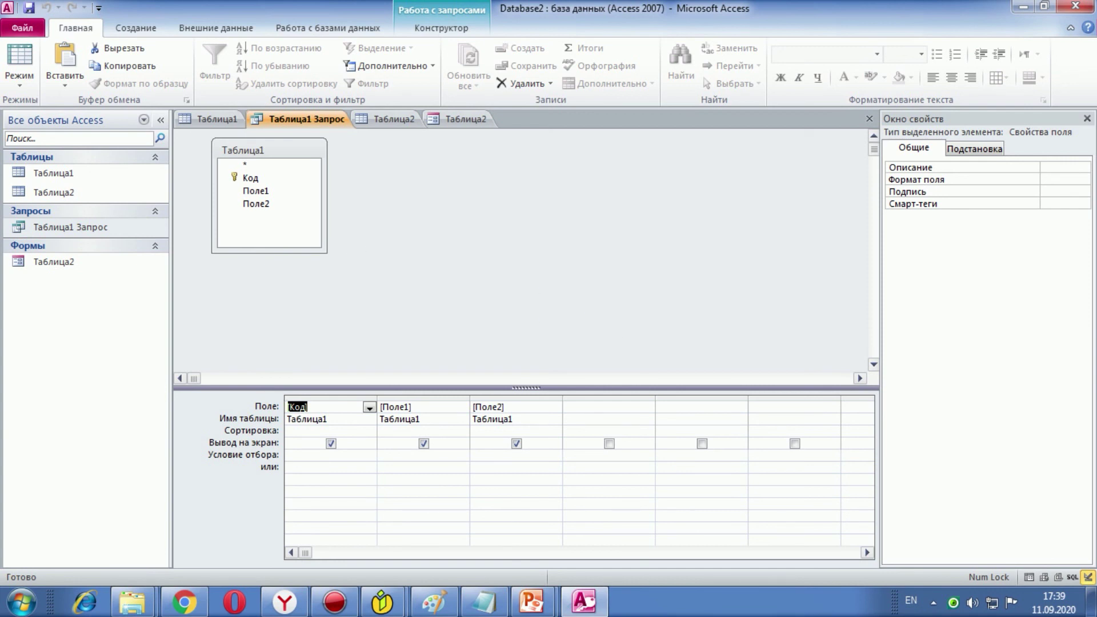
pyautogui.moveTo(595, 604)
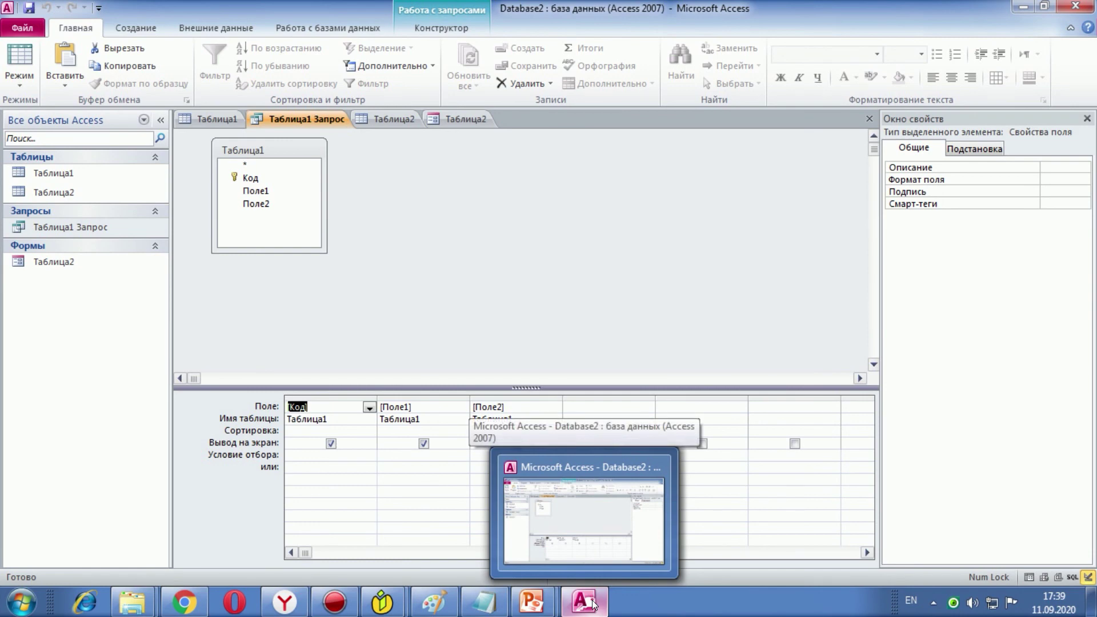
# Step: Start the лаб 4 slide show from slide 4, 'To use a template to create a database'
pyautogui.moveTo(532, 602)
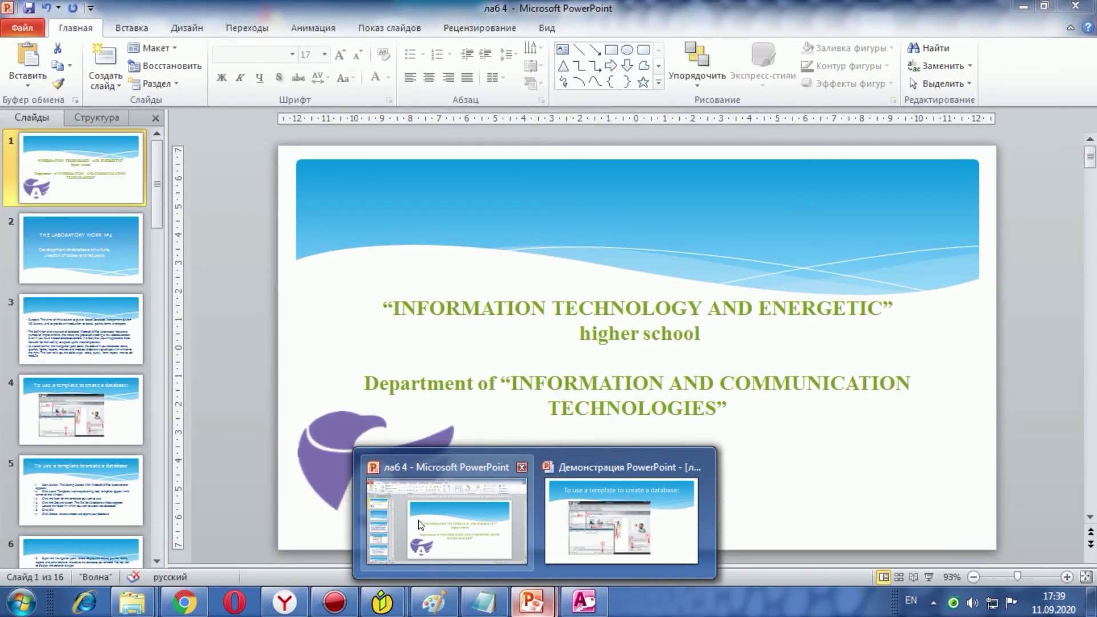
pyautogui.click(420, 525)
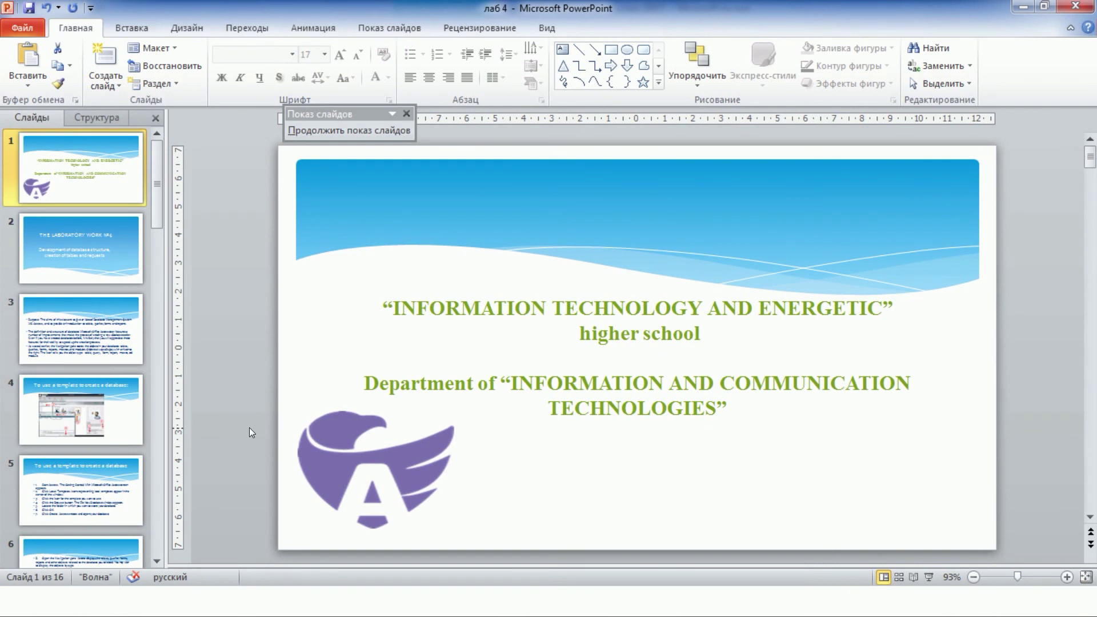
pyautogui.click(80, 409)
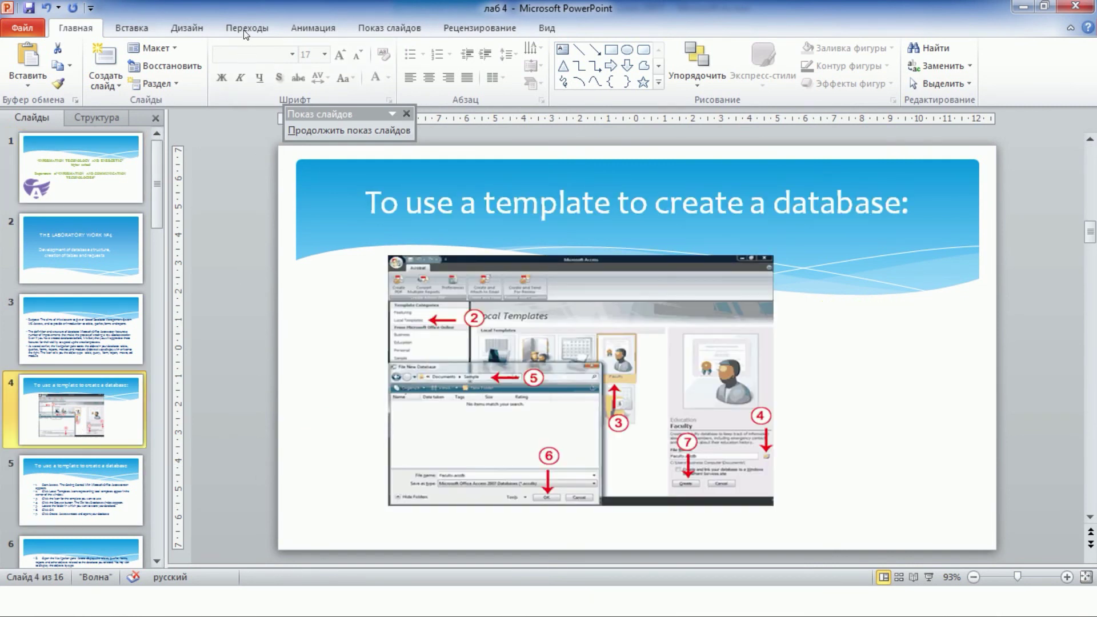
pyautogui.click(389, 28)
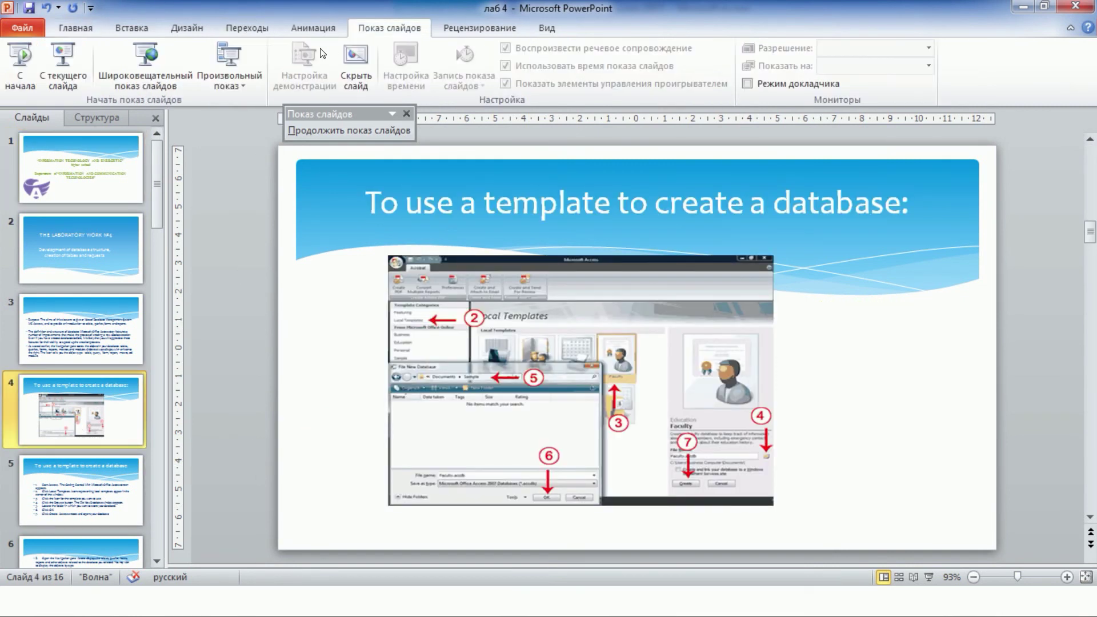
pyautogui.click(67, 75)
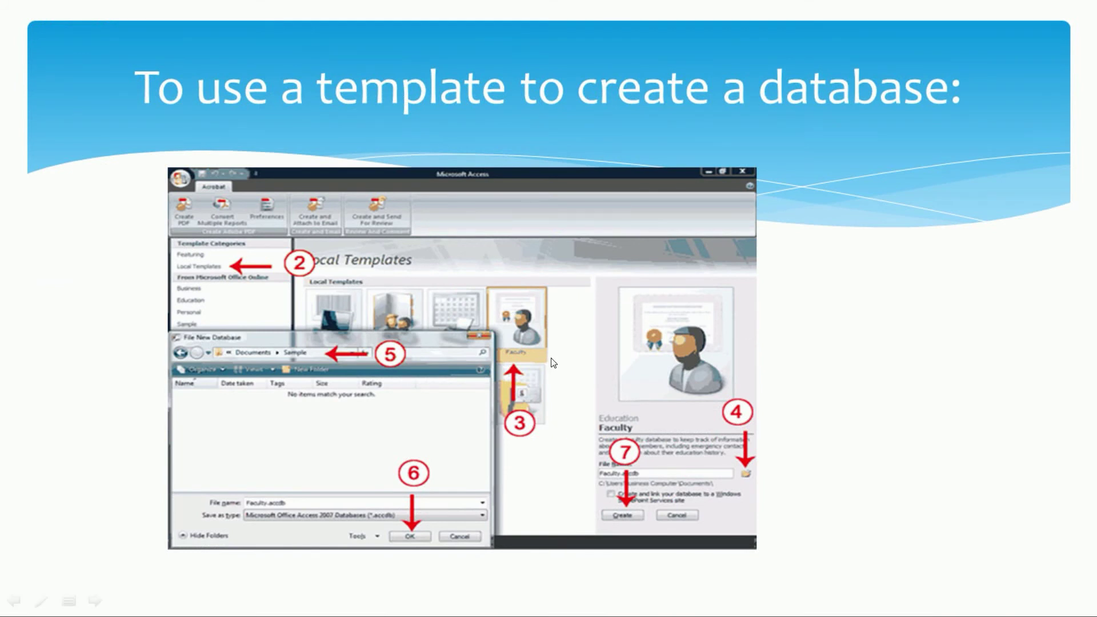